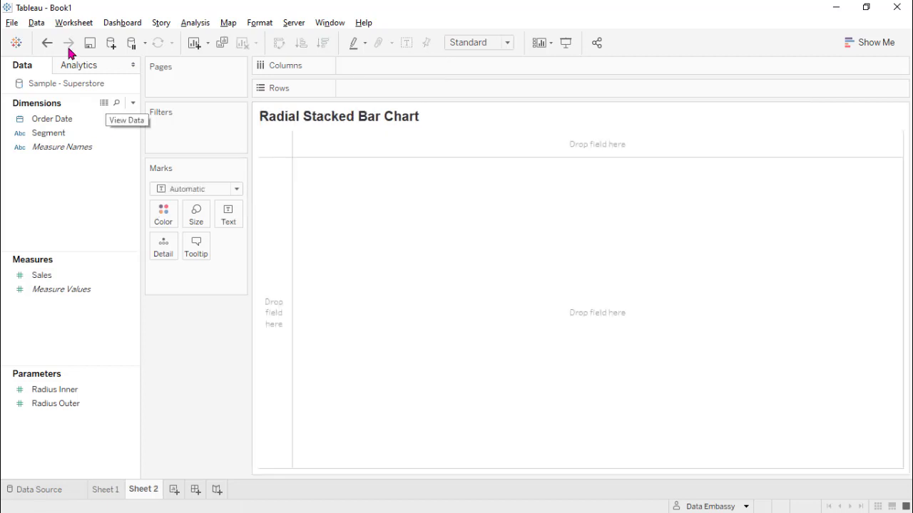
Union the Orders table with a second copy of Orders, then go back to Sheet 2
{"action": "right_click", "coordinate": [69, 85]}
{"action": "left_click", "coordinate": [114, 89]}
{"action": "left_click_drag", "start_coordinate": [47, 214], "coordinate": [255, 128]}
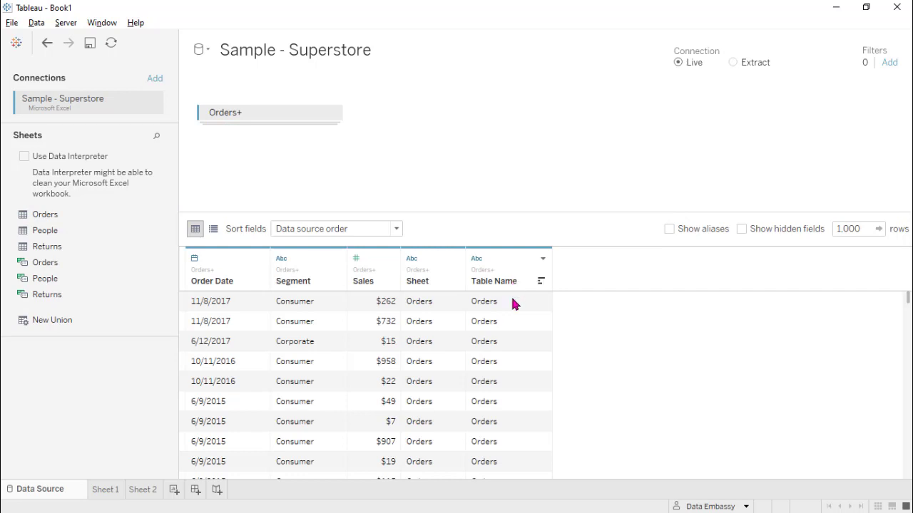
{"action": "left_click", "coordinate": [145, 490]}
Create Set 1 from Table Name containing only the Orders table
{"action": "right_click", "coordinate": [79, 161]}
{"action": "left_click", "coordinate": [223, 271]}
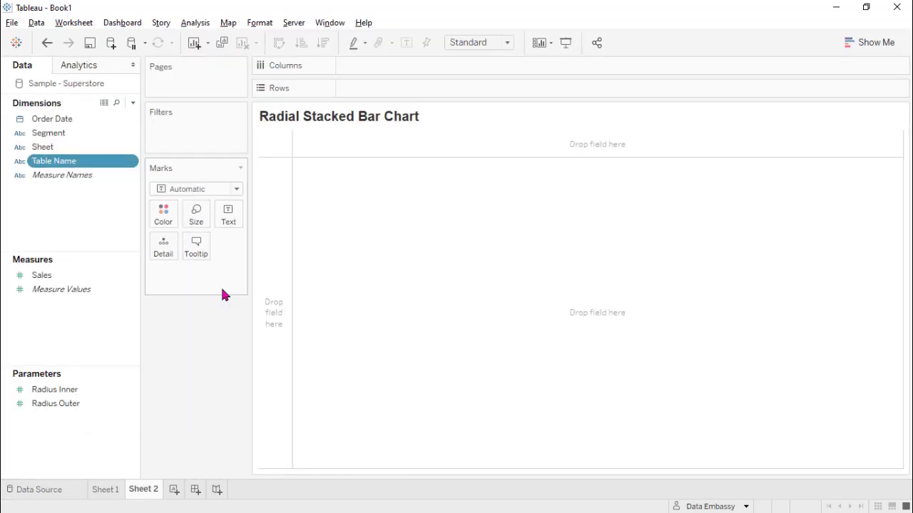
{"action": "left_click", "coordinate": [332, 172]}
{"action": "left_click", "coordinate": [524, 437]}
Start a calculated field named Point with the formula IF [Set 1] THEN 1
{"action": "right_click", "coordinate": [128, 339]}
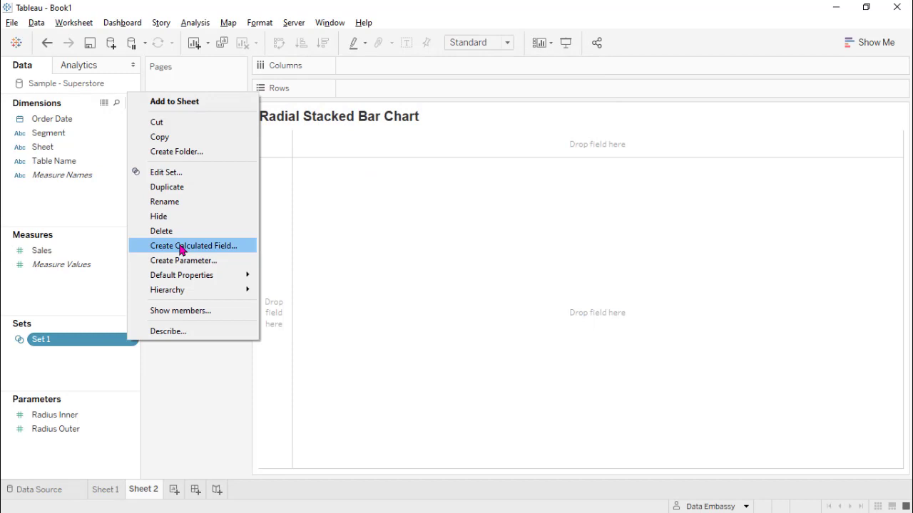
{"action": "left_click", "coordinate": [181, 246]}
{"action": "type", "text": "Pol"}
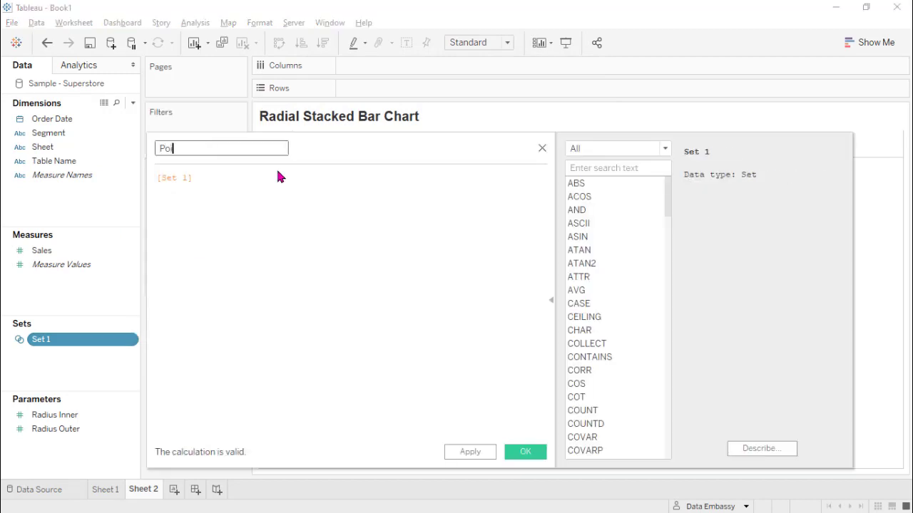
{"action": "type", "text": "nt"}
{"action": "left_click", "coordinate": [158, 183]}
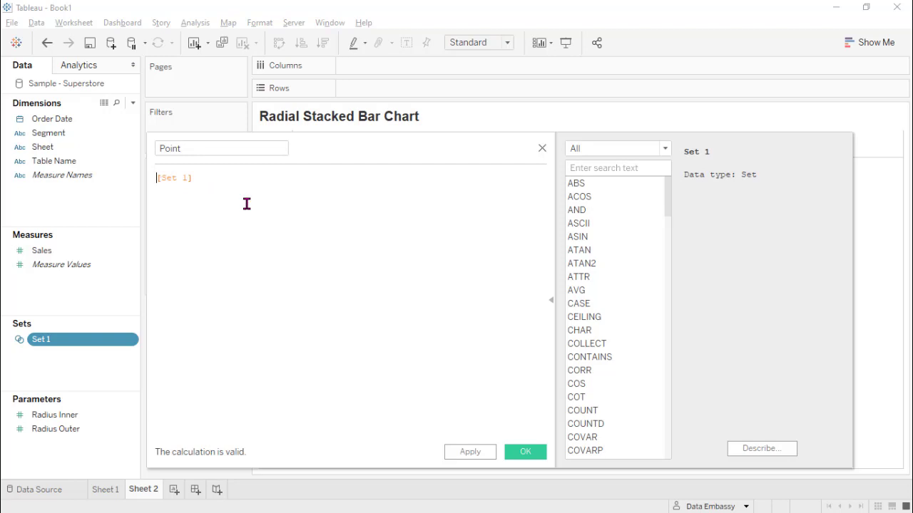
{"action": "type", "text": "IF"}
{"action": "left_click", "coordinate": [250, 184]}
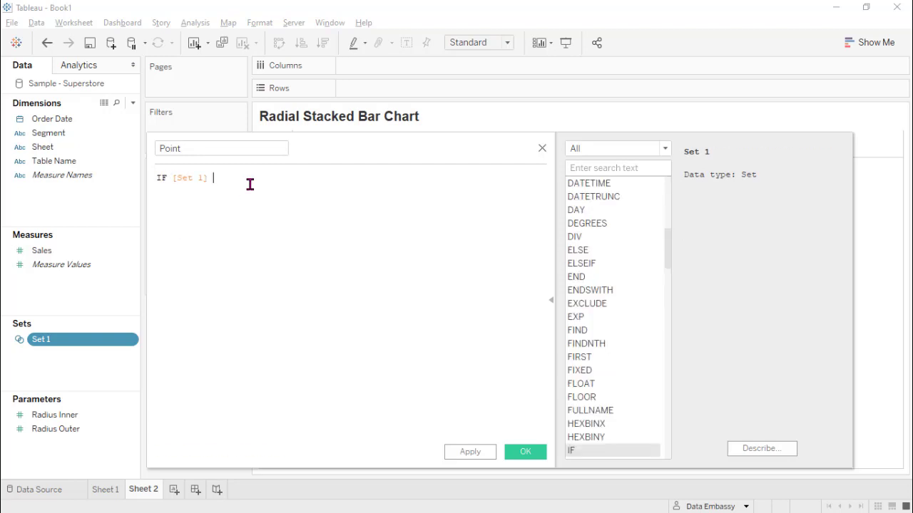
{"action": "type", "text": "THEN 1"}
{"action": "key", "text": "Return"}
Finish Point with an ELSE branch, move it to Dimensions, and bin it with bin size 1
{"action": "type", "text": "ELSE 100"}
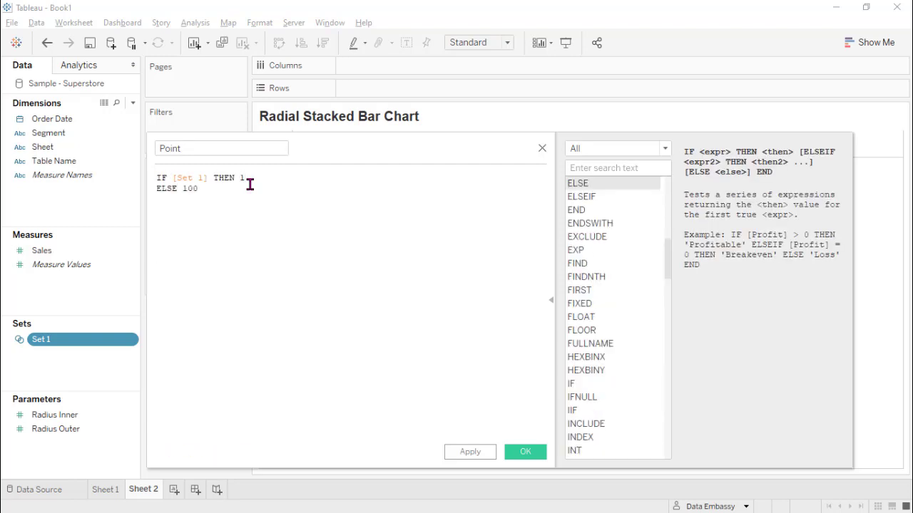
{"action": "left_click_drag", "start_coordinate": [41, 250], "coordinate": [133, 140]}
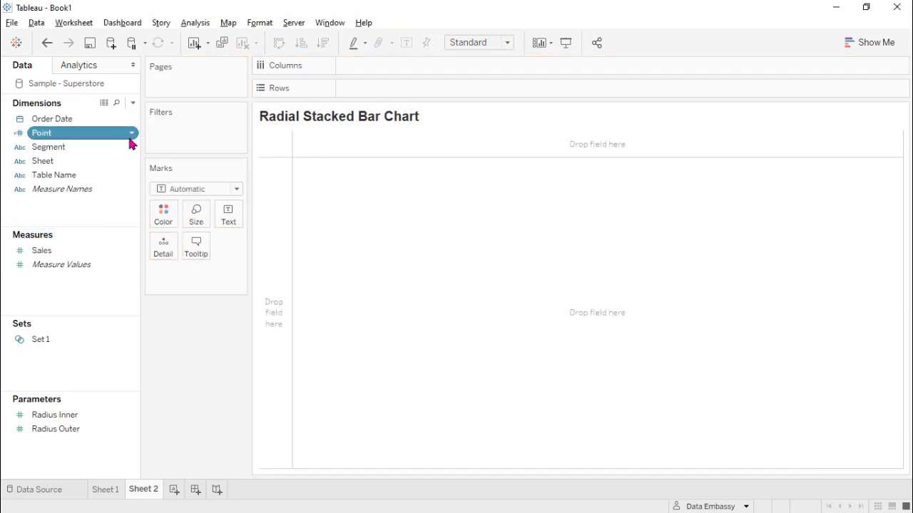
{"action": "left_click", "coordinate": [132, 135]}
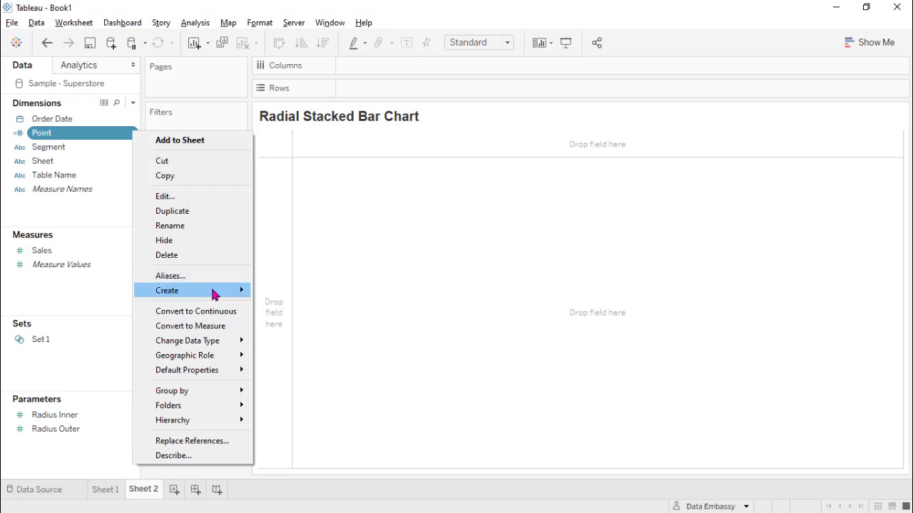
{"action": "mouse_move", "coordinate": [211, 295]}
{"action": "left_click", "coordinate": [306, 338]}
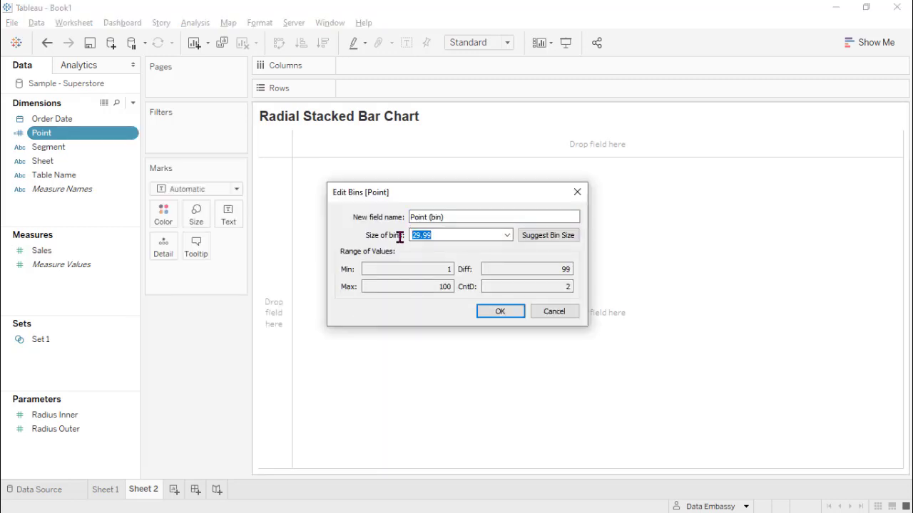
{"action": "type", "text": "1"}
{"action": "left_click", "coordinate": [500, 311]}
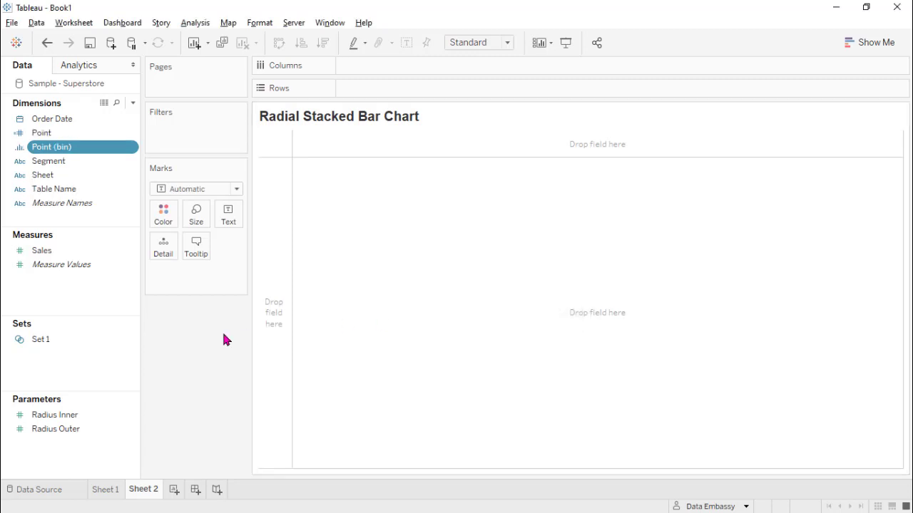
Switch to the Book11 window to view the finished radial stacked bar chart
{"action": "key", "text": "alt+Tab"}
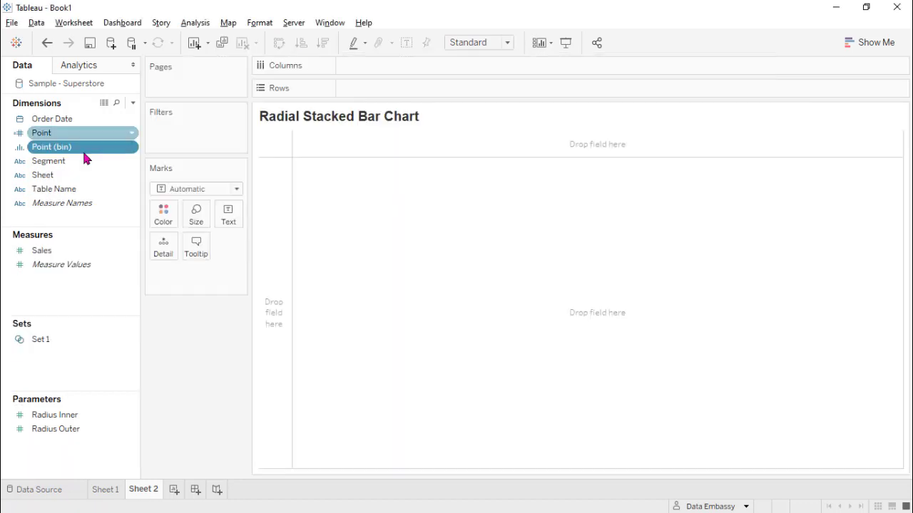
In Book1, put Point (bin) and the month of Order Date on Detail and Segment on Color
{"action": "left_click", "coordinate": [84, 148]}
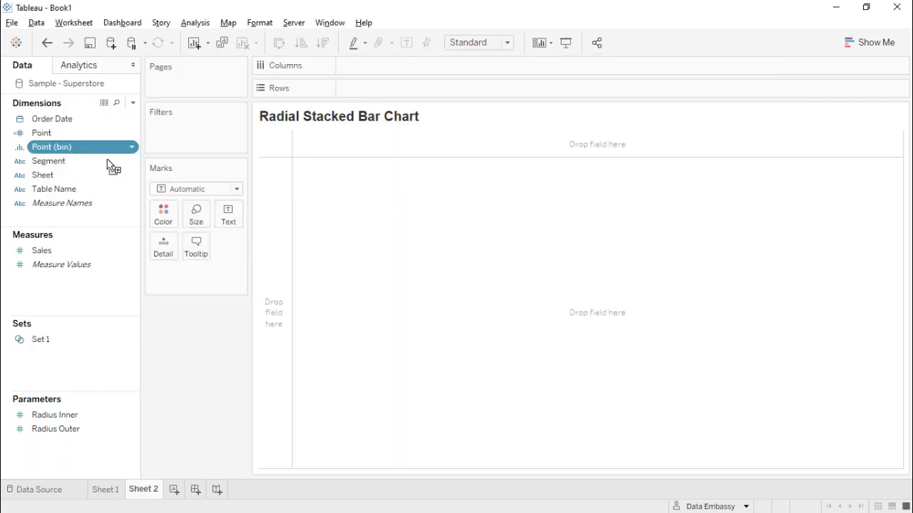
{"action": "left_click_drag", "start_coordinate": [108, 161], "coordinate": [168, 247]}
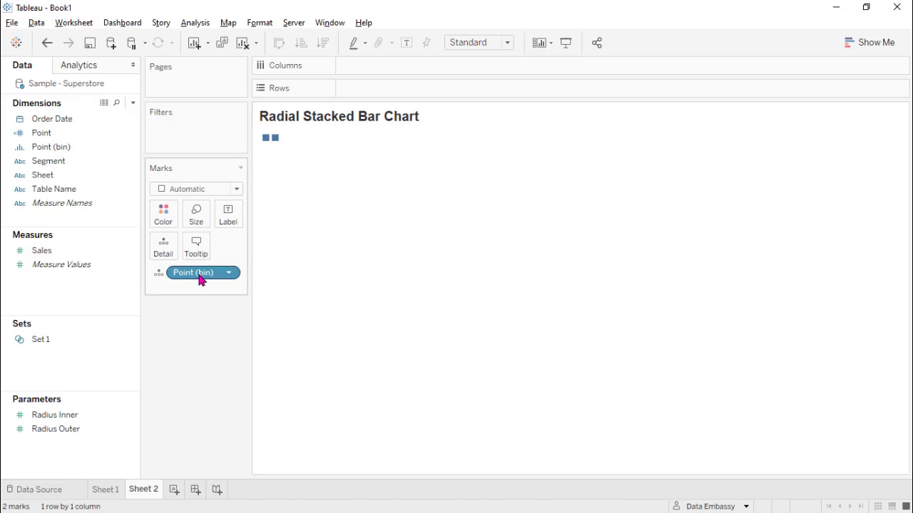
{"action": "right_click", "coordinate": [55, 120]}
{"action": "left_click_drag", "start_coordinate": [56, 119], "coordinate": [166, 248]}
{"action": "right_click", "coordinate": [166, 248]}
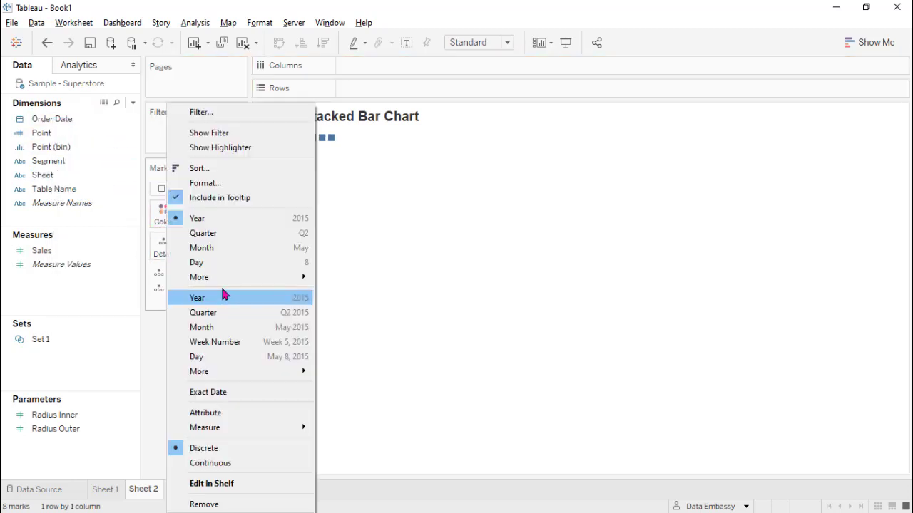
{"action": "left_click", "coordinate": [211, 250]}
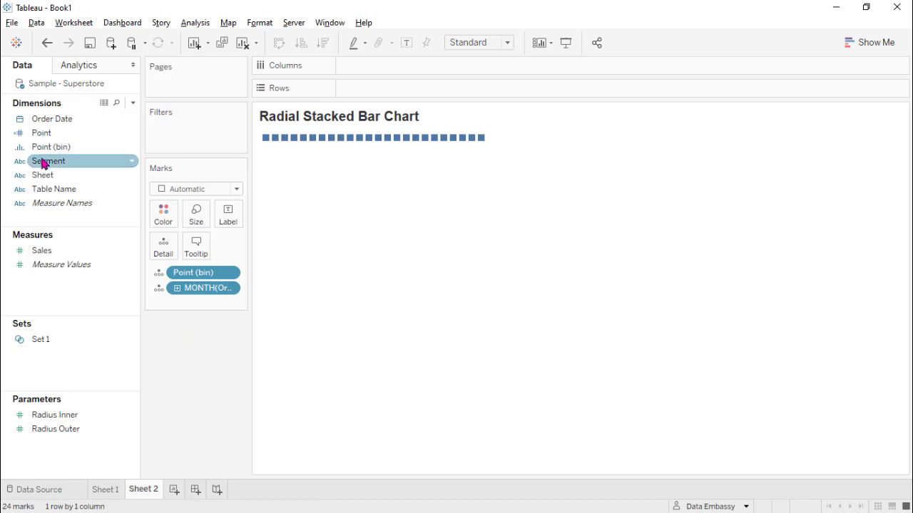
{"action": "left_click_drag", "start_coordinate": [43, 162], "coordinate": [167, 220]}
Create IndexPoint as INDEX(), computed along Point (bin) by default
{"action": "right_click", "coordinate": [48, 286]}
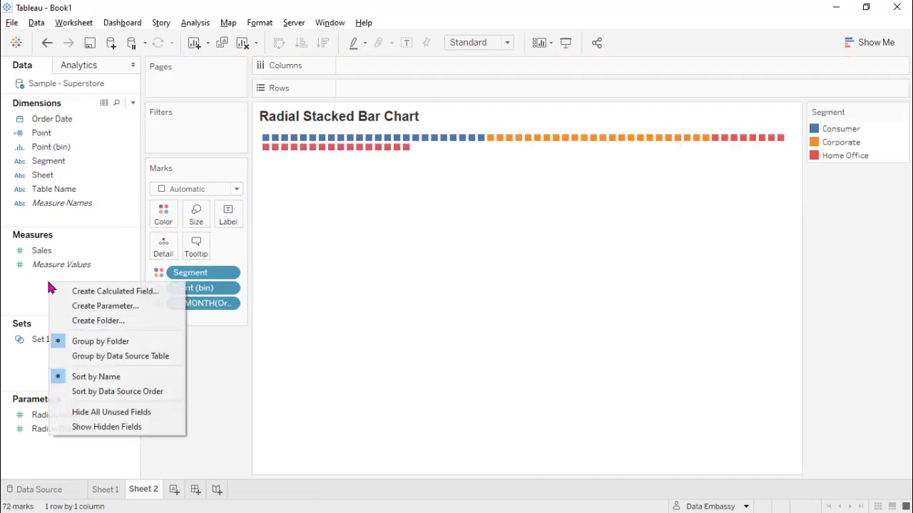
{"action": "left_click", "coordinate": [68, 292]}
{"action": "type", "text": "IndexPoint"}
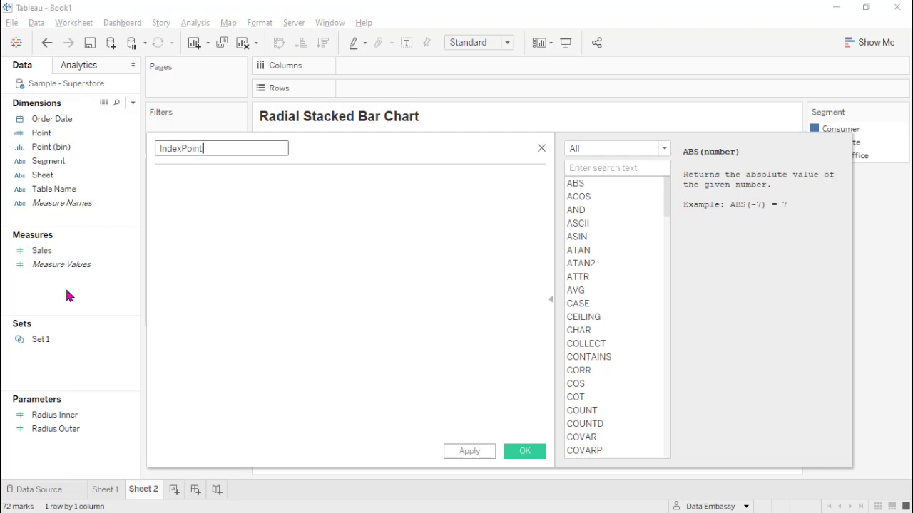
{"action": "key", "text": "Tab"}
{"action": "type", "text": "INDEX()"}
{"action": "left_click", "coordinate": [503, 434]}
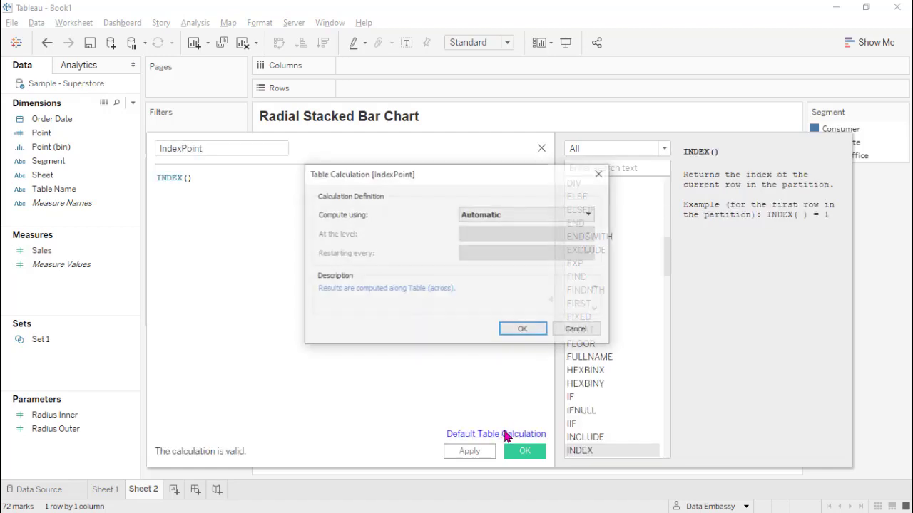
{"action": "left_click", "coordinate": [527, 214]}
{"action": "left_click", "coordinate": [477, 252]}
{"action": "left_click", "coordinate": [523, 330]}
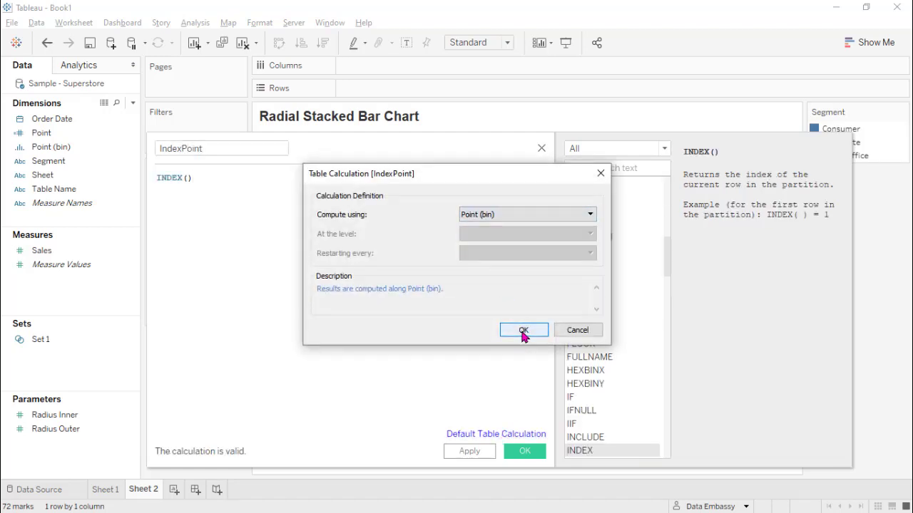
Duplicate IndexPoint as IndexMonth, computed along Order Date instead
{"action": "right_click", "coordinate": [53, 250]}
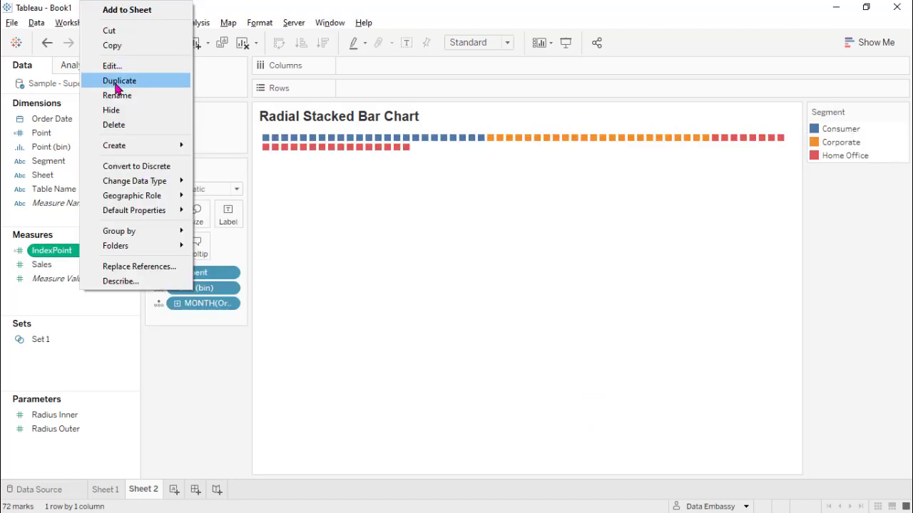
{"action": "left_click", "coordinate": [118, 84]}
{"action": "right_click", "coordinate": [131, 264]}
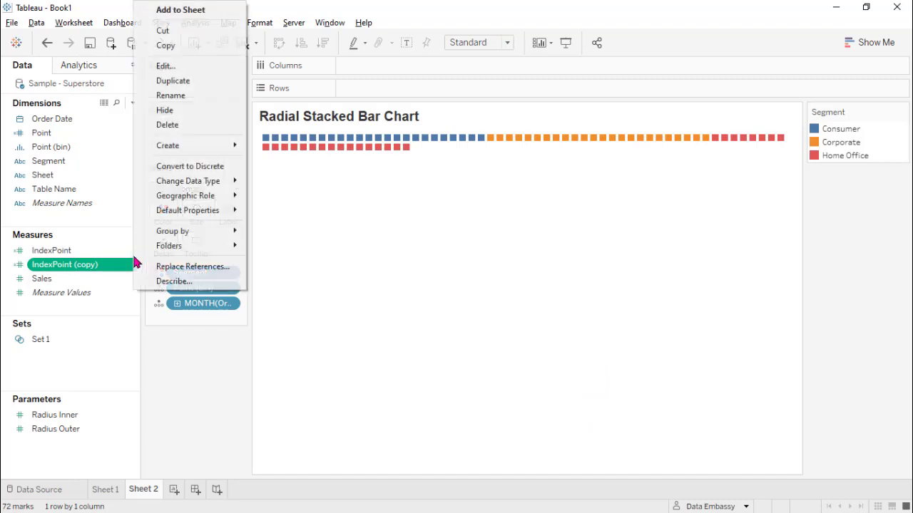
{"action": "left_click", "coordinate": [182, 64]}
{"action": "type", "text": "IndexMonth"}
{"action": "left_click", "coordinate": [489, 433]}
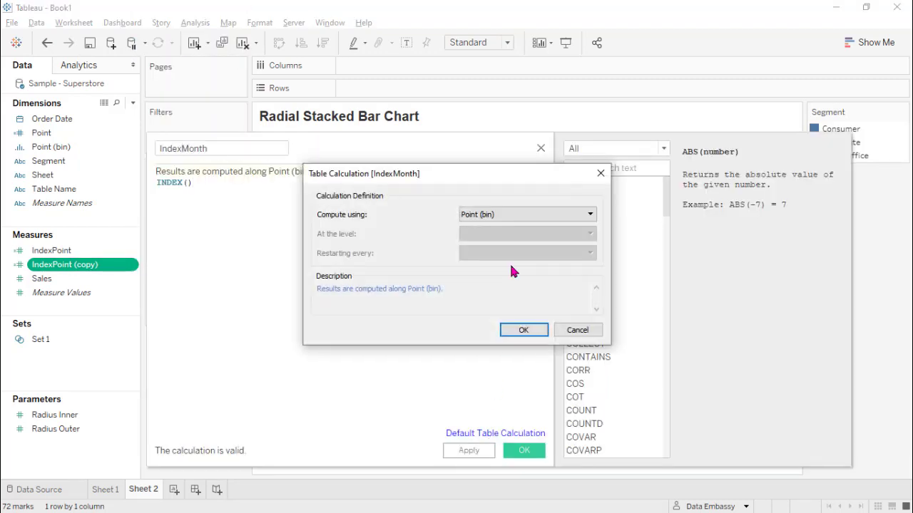
{"action": "left_click", "coordinate": [510, 215]}
{"action": "left_click", "coordinate": [501, 236]}
{"action": "left_click", "coordinate": [524, 329]}
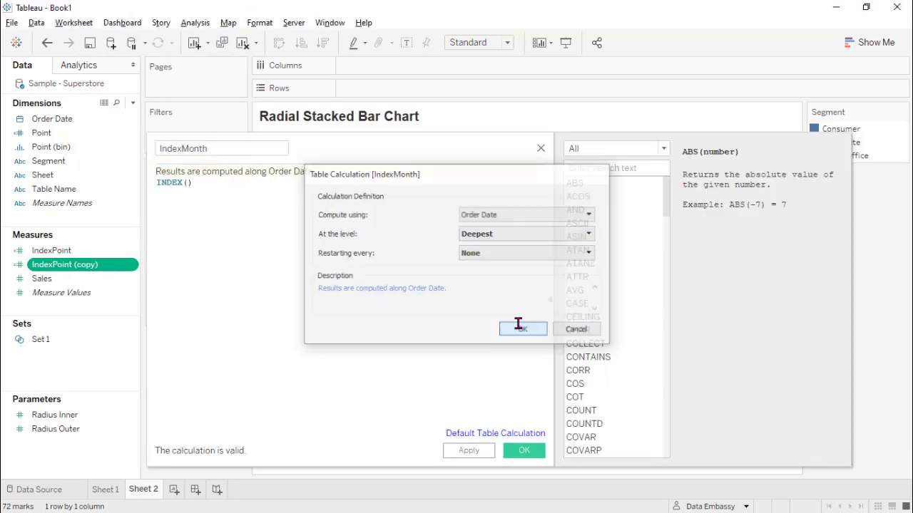
Save IndexMonth and start a Percent calculation with SUM([Sales]) as the numerator
{"action": "left_click", "coordinate": [523, 450]}
{"action": "right_click", "coordinate": [85, 310]}
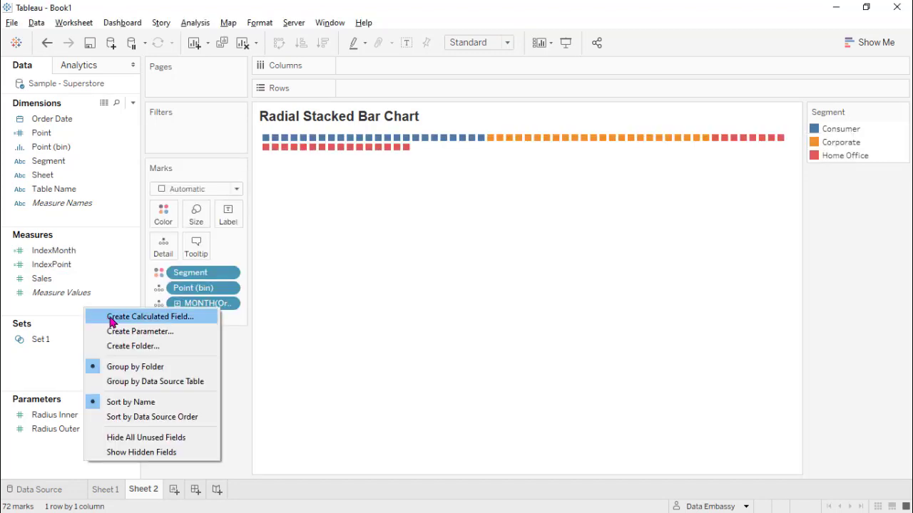
{"action": "left_click", "coordinate": [150, 317]}
{"action": "type", "text": "Percent"}
{"action": "key", "text": "Tab"}
{"action": "type", "text": "a"}
{"action": "key", "text": "BackSpace"}
{"action": "type", "text": "SUM("}
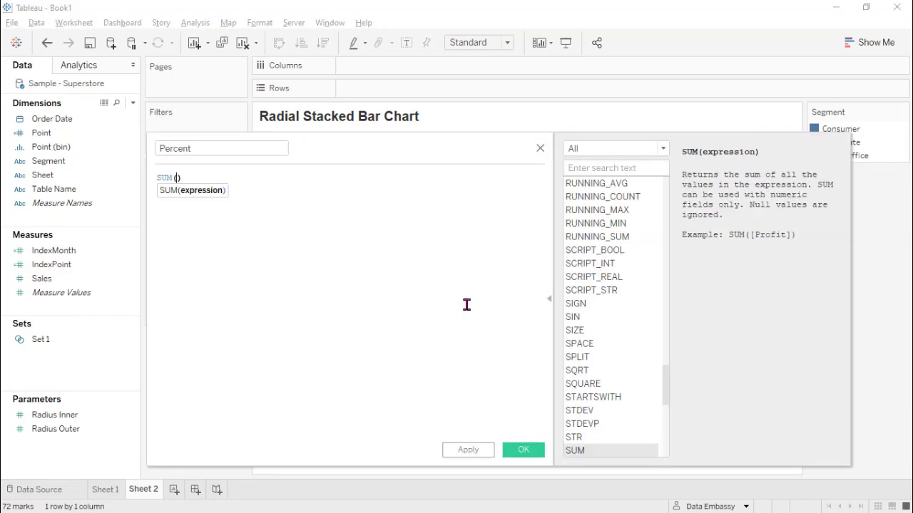
{"action": "type", "text": "sal"}
{"action": "key", "text": "Return"}
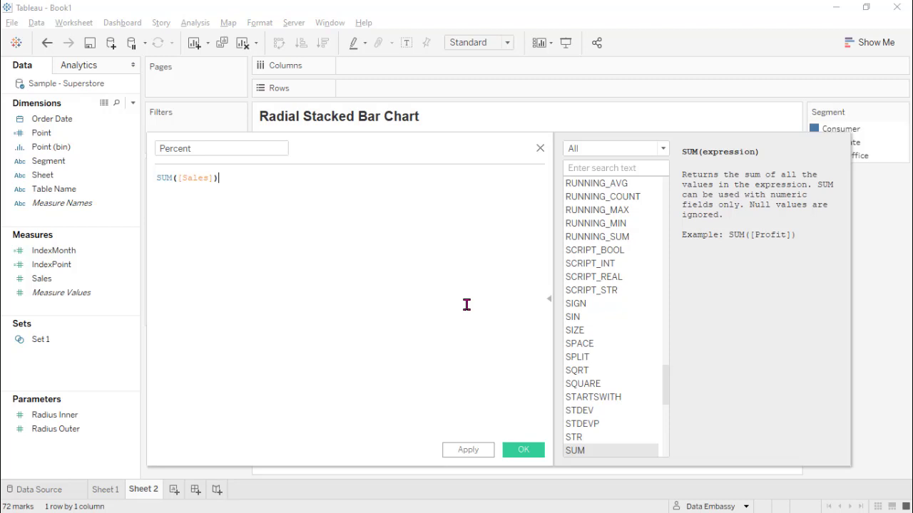
Divide by SUM({FIXED YEAR([Order Date]),MONTH([Order Date]):SUM([Sales])/2}) and save Percent
{"action": "type", "text": "/SUM("}
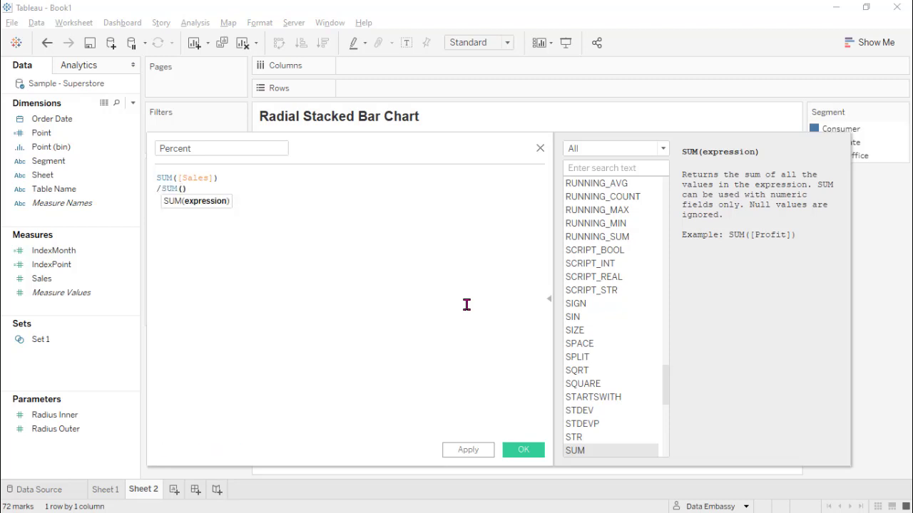
{"action": "type", "text": "{FIXED year"}
{"action": "key", "text": "Return"}
{"action": "type", "text": "[Order Date])"}
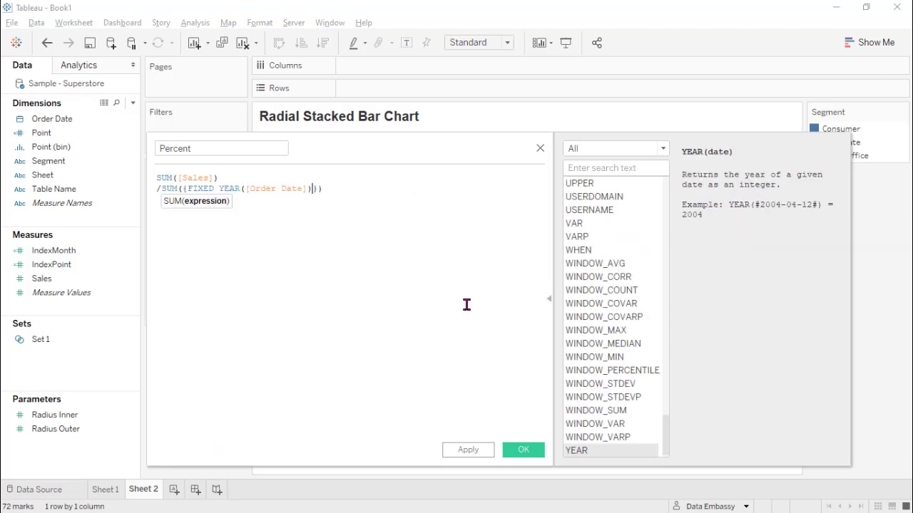
{"action": "type", "text": ",month"}
{"action": "key", "text": "Return"}
{"action": "type", "text": "[Order D"}
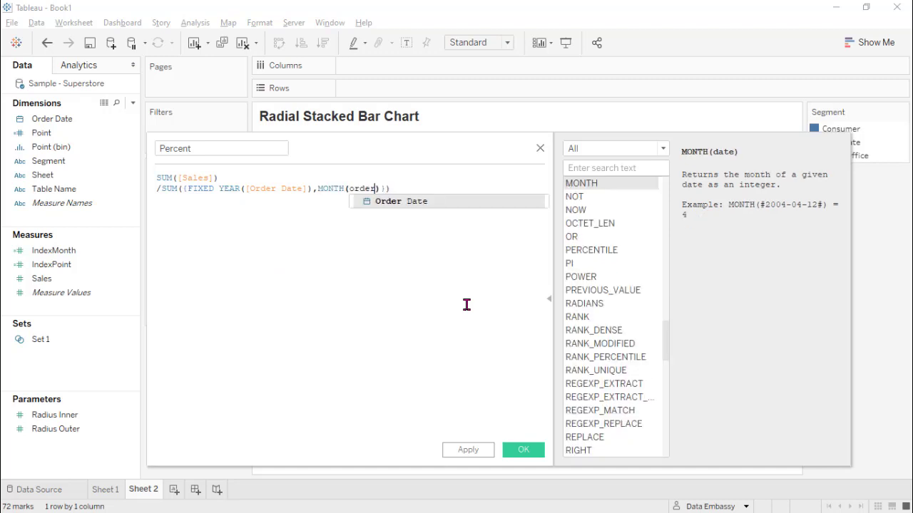
{"action": "key", "text": "Return"}
{"action": "type", "text": "):sum"}
{"action": "key", "text": "Return"}
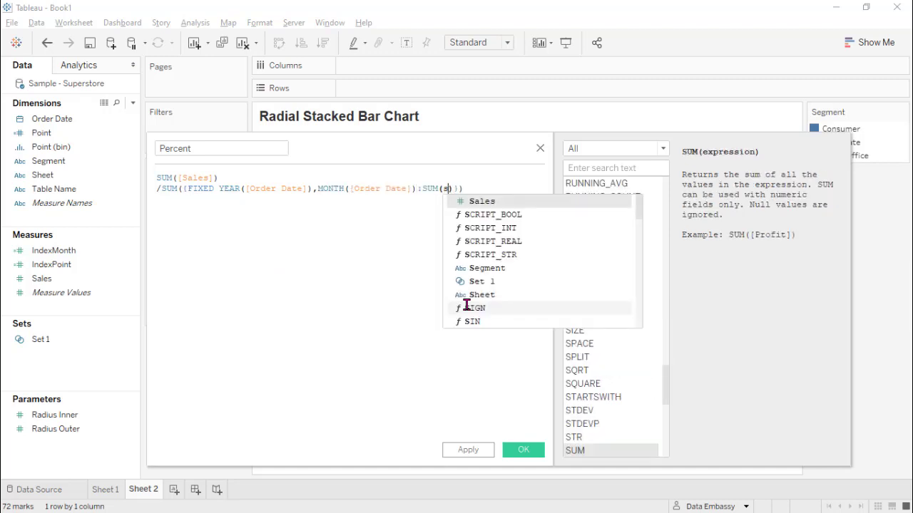
{"action": "type", "text": "[sale"}
{"action": "key", "text": "Return"}
{"action": "type", "text": ")/2"}
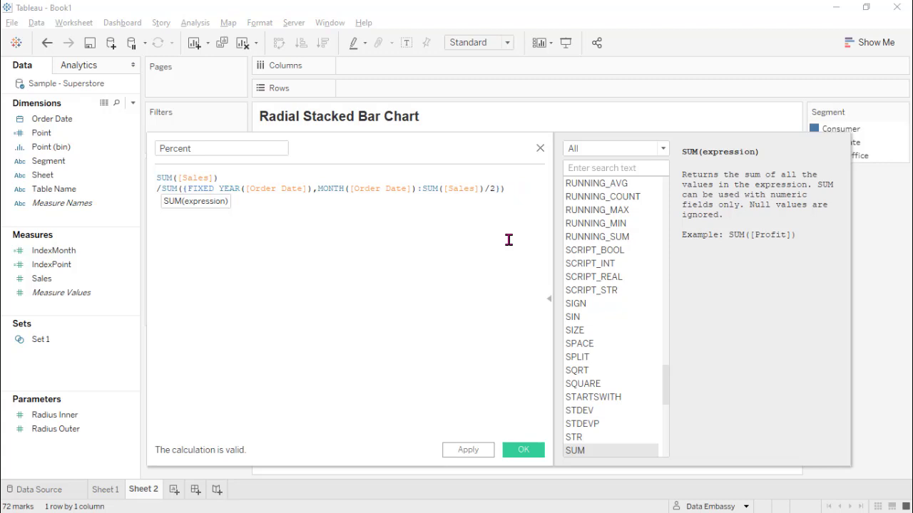
{"action": "left_click", "coordinate": [523, 450]}
{"action": "right_click", "coordinate": [118, 280]}
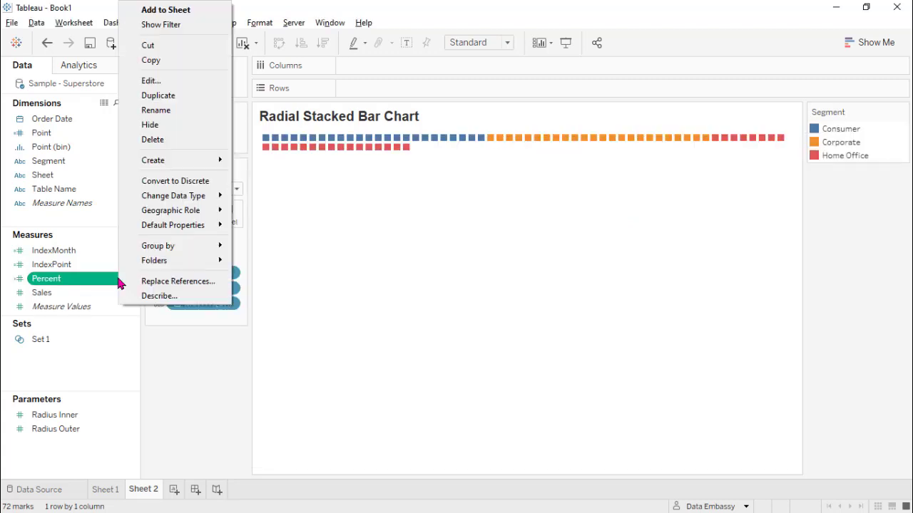
Create Running Percent as RUNNING_SUM([Percent]), computed along Segment by default
{"action": "mouse_move", "coordinate": [178, 159]}
{"action": "left_click", "coordinate": [271, 161]}
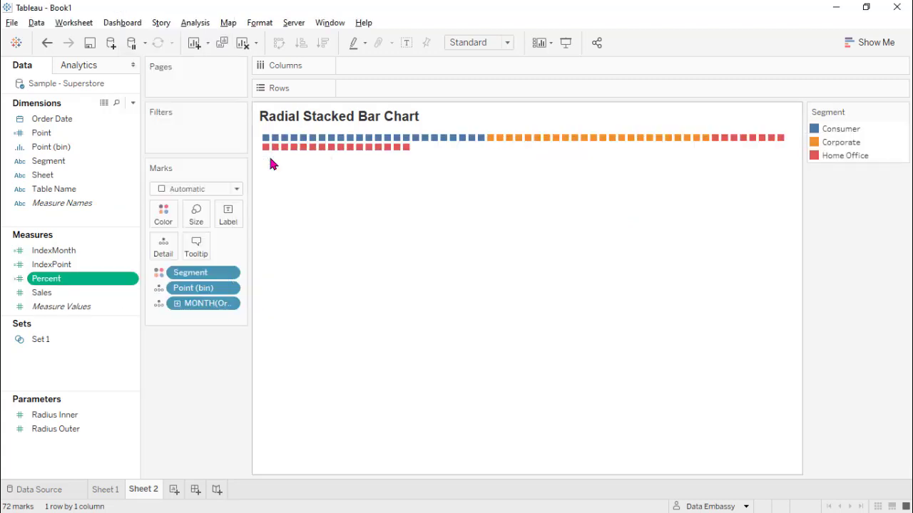
{"action": "type", "text": "Running "}
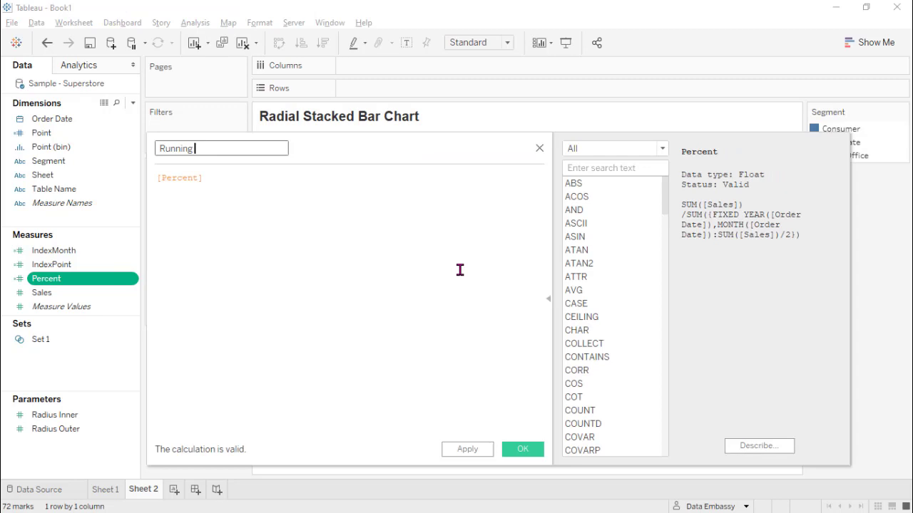
{"action": "type", "text": "Percent"}
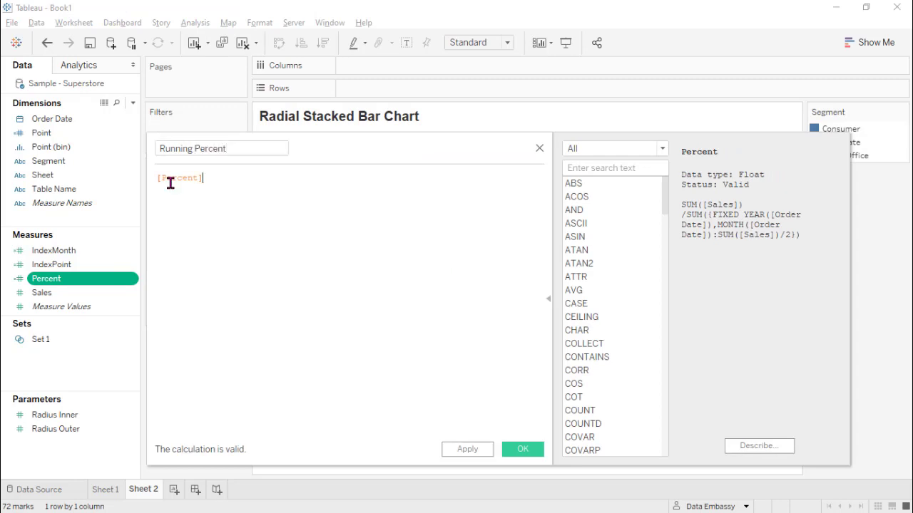
{"action": "double_click", "coordinate": [170, 180]}
{"action": "left_click_drag", "start_coordinate": [663, 199], "coordinate": [666, 374]}
{"action": "left_click", "coordinate": [591, 305]}
{"action": "double_click", "coordinate": [590, 306]}
{"action": "left_click", "coordinate": [494, 432]}
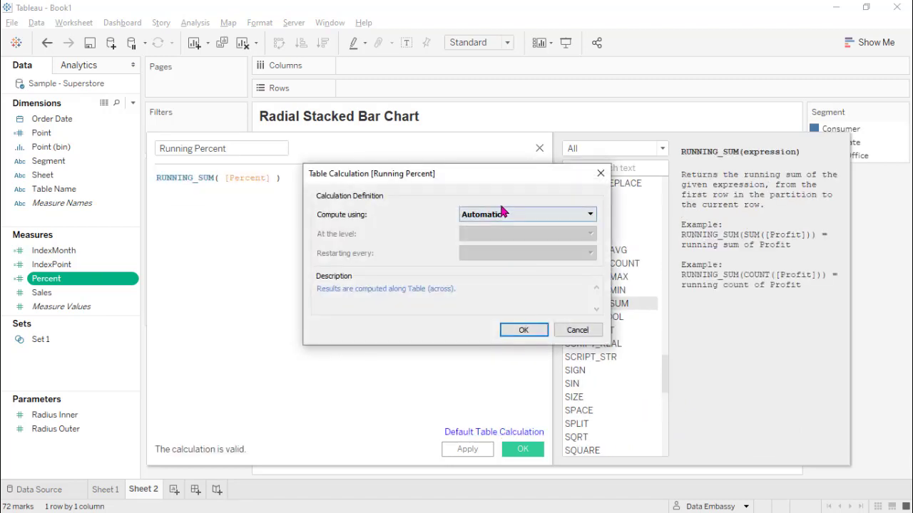
{"action": "left_click", "coordinate": [524, 214]}
{"action": "left_click", "coordinate": [477, 262]}
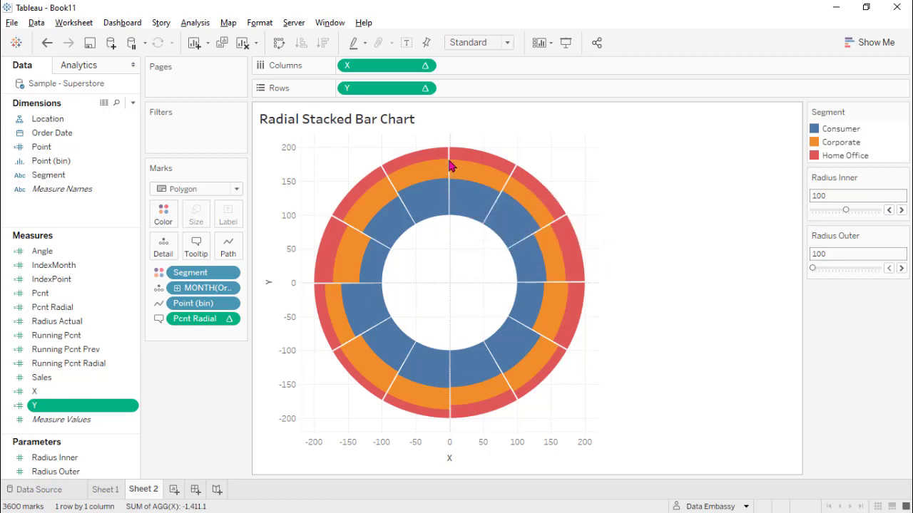
Inspect the finished ring chart's marks, such as January Corporate at 28% Pcnt Radial
{"action": "mouse_move", "coordinate": [453, 178]}
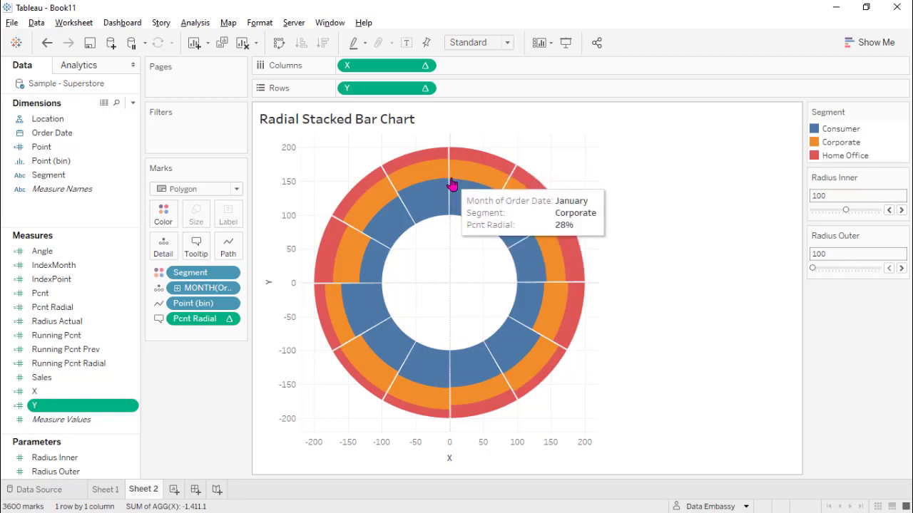
{"action": "mouse_move", "coordinate": [451, 157]}
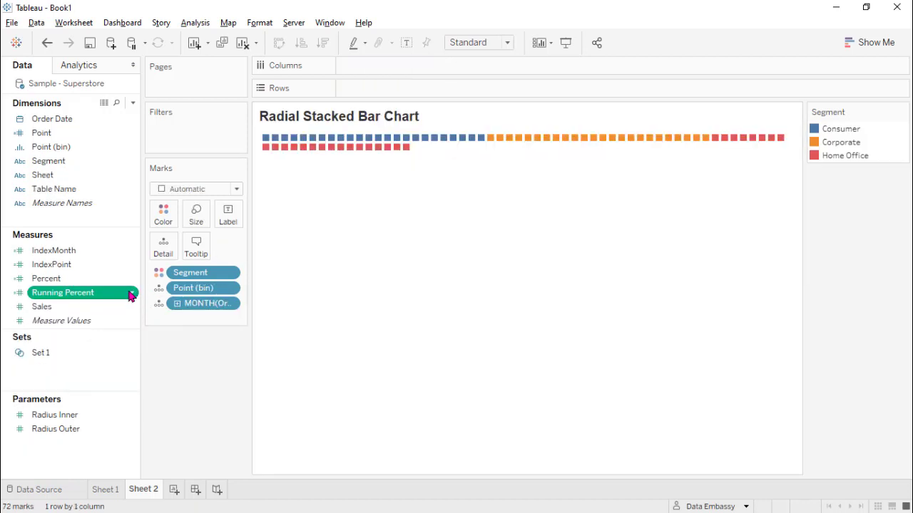
Duplicate Running Percent and change the copy's formula to use LOOKUP([Percent],-1)
{"action": "right_click", "coordinate": [130, 296]}
{"action": "left_click", "coordinate": [170, 95]}
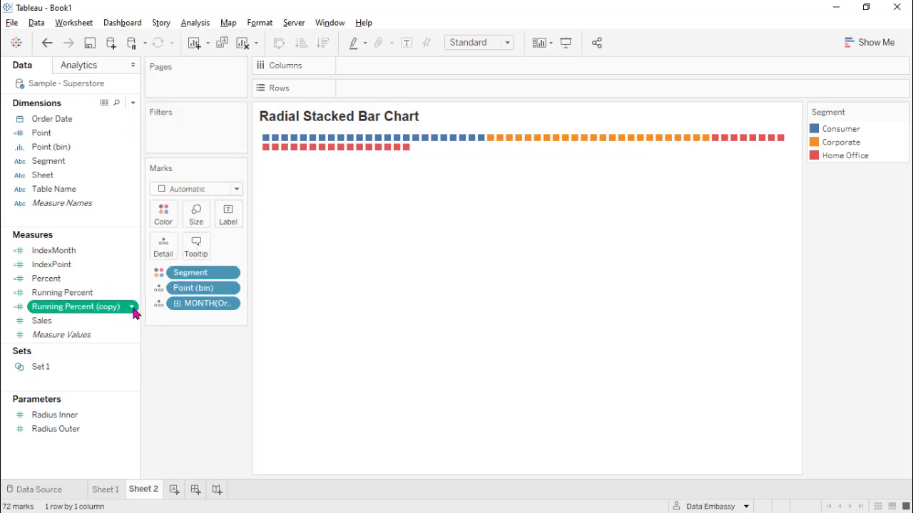
{"action": "right_click", "coordinate": [135, 308]}
{"action": "left_click", "coordinate": [183, 82]}
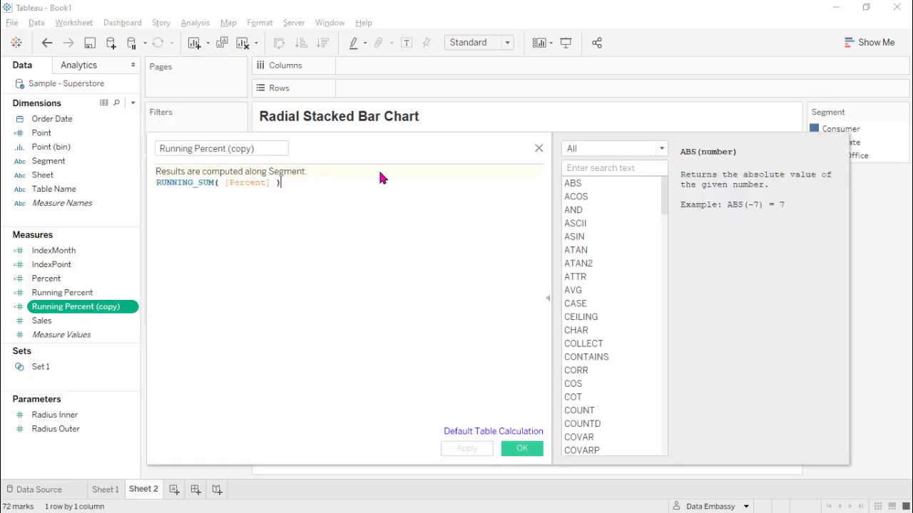
{"action": "left_click", "coordinate": [222, 184]}
{"action": "double_click", "coordinate": [227, 184]}
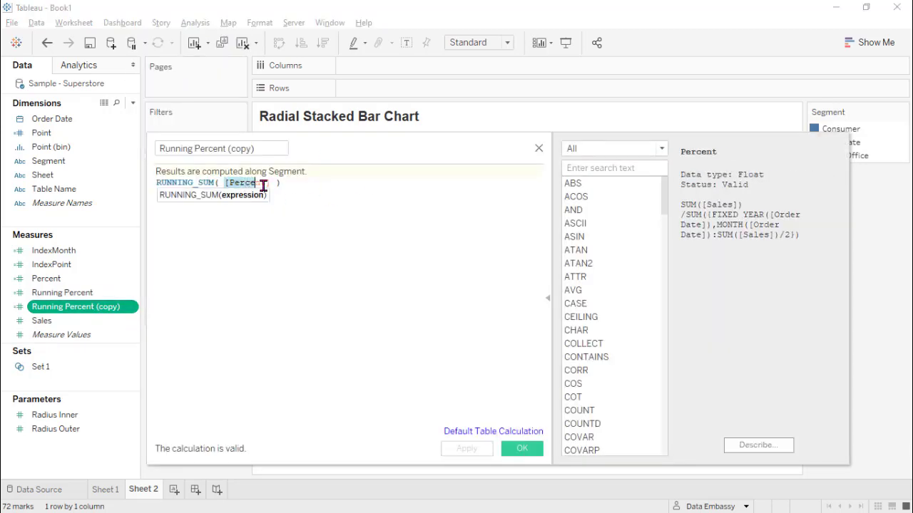
{"action": "left_click_drag", "start_coordinate": [663, 200], "coordinate": [660, 303]}
{"action": "left_click", "coordinate": [609, 316]}
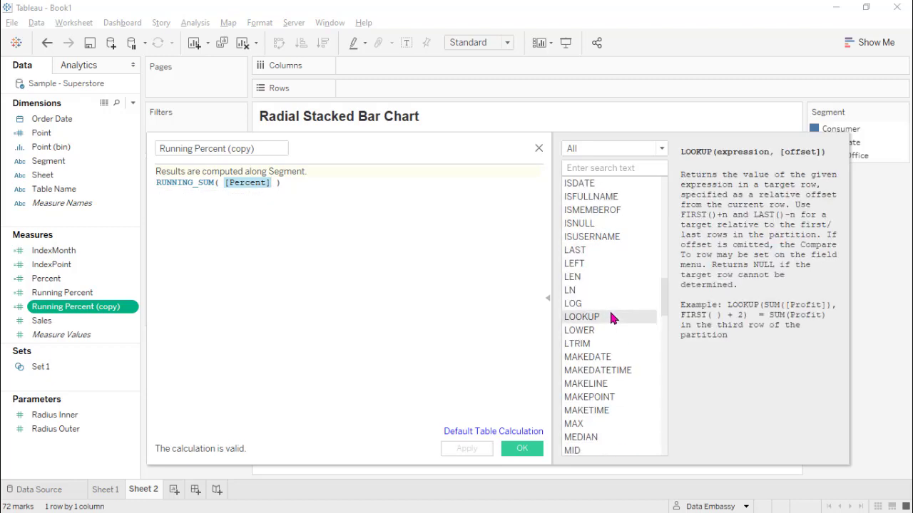
{"action": "double_click", "coordinate": [609, 316]}
{"action": "type", "text": ","}
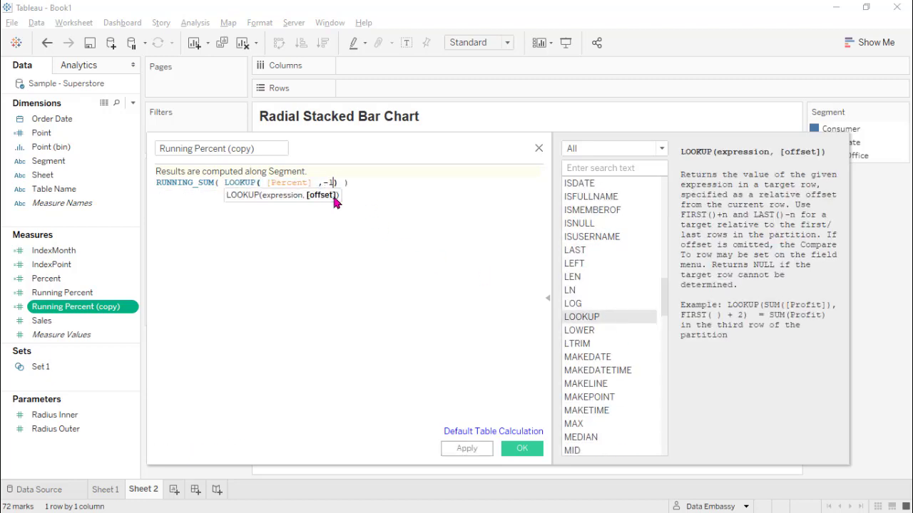
{"action": "type", "text": "-1"}
Wrap the lookup in ZN, save, and rename the copy to Running Percent Prev
{"action": "left_click", "coordinate": [342, 184]}
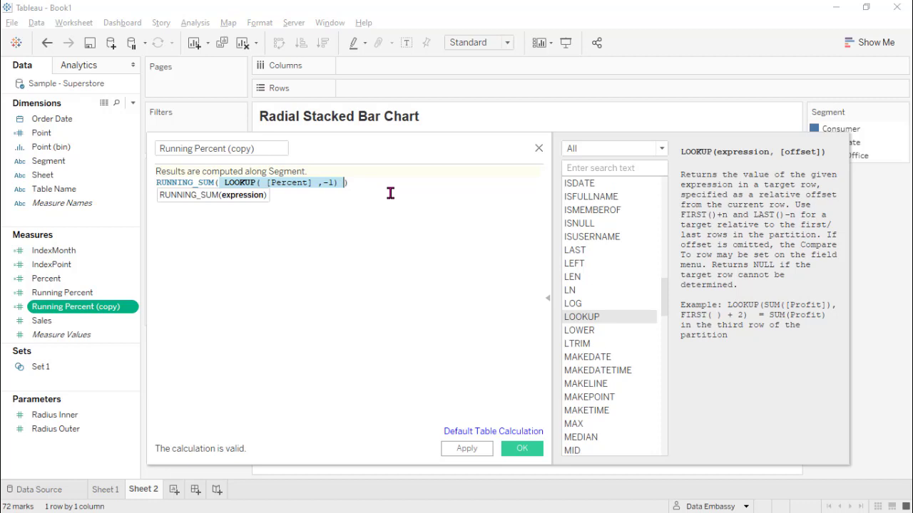
{"action": "left_click_drag", "start_coordinate": [664, 295], "coordinate": [664, 428]}
{"action": "left_click", "coordinate": [590, 436]}
{"action": "double_click", "coordinate": [590, 436]}
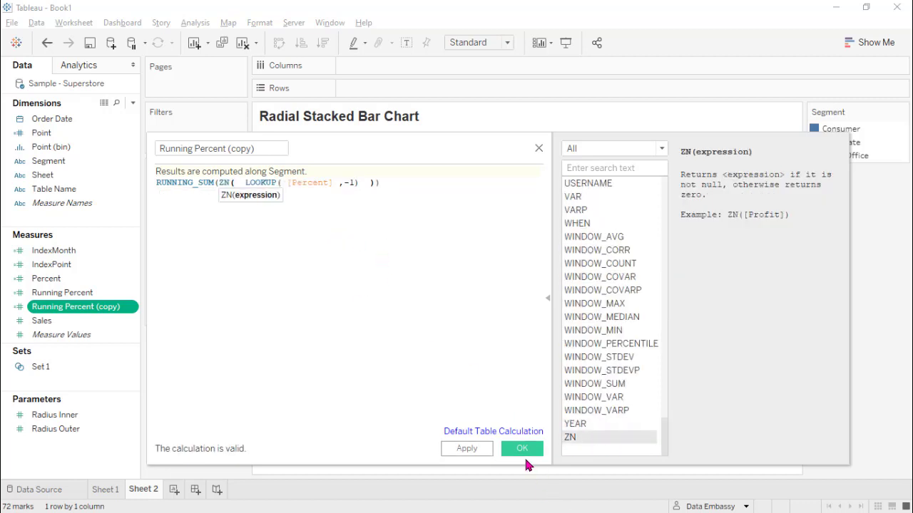
{"action": "left_click", "coordinate": [523, 451]}
{"action": "left_click", "coordinate": [116, 307]}
{"action": "left_click", "coordinate": [121, 308]}
{"action": "key", "text": "BackSpace"}
{"action": "key", "text": "BackSpace"}
{"action": "key", "text": "BackSpace"}
{"action": "key", "text": "BackSpace"}
{"action": "key", "text": "BackSpace"}
{"action": "key", "text": "BackSpace"}
Finish renaming to Running Percent Prev; start Running Percent Radial with IF [IndexPoint]<=50 THEN WINDOW_MAX([Running Percent])
{"action": "type", "text": "Prev"}
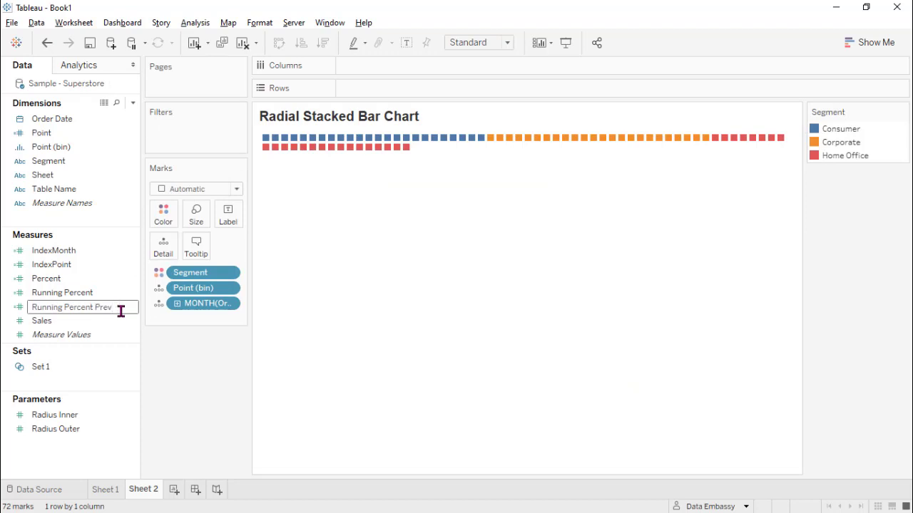
{"action": "left_click", "coordinate": [133, 103]}
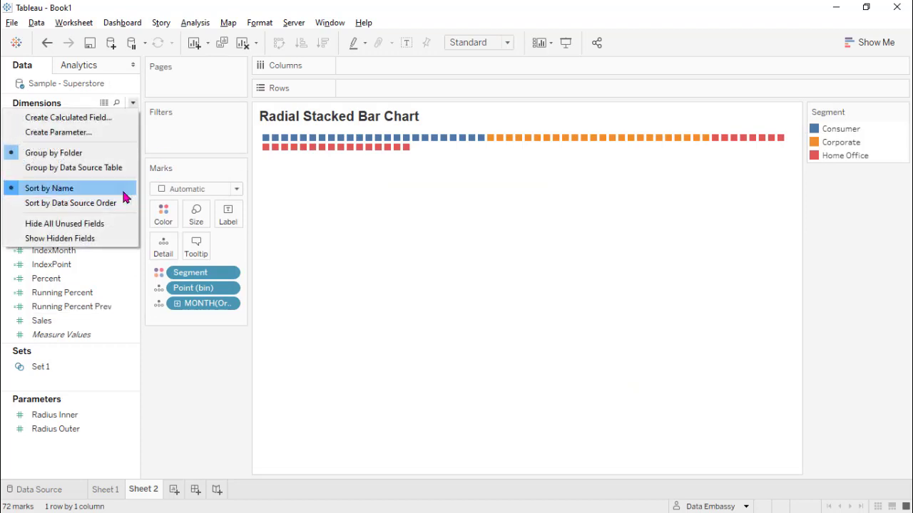
{"action": "left_click", "coordinate": [86, 121]}
{"action": "type", "text": "Running Percent Radial"}
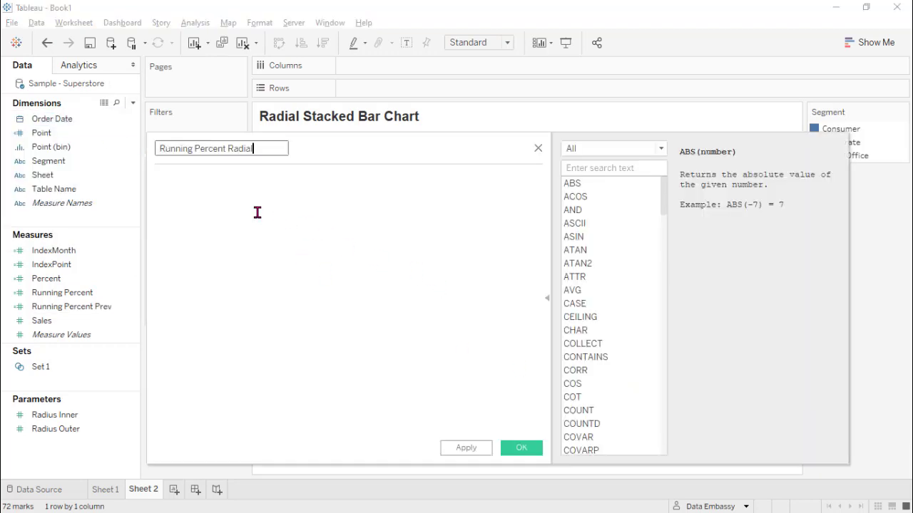
{"action": "left_click", "coordinate": [257, 211]}
{"action": "type", "text": "IF [IndexPoint]<=50 "}
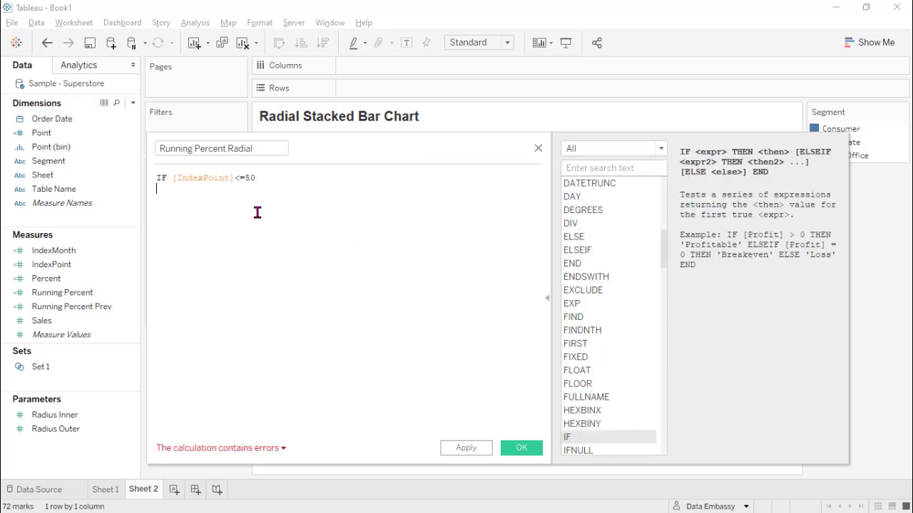
{"action": "type", "text": "THEN WINDOW_MAX([Running Percent])"}
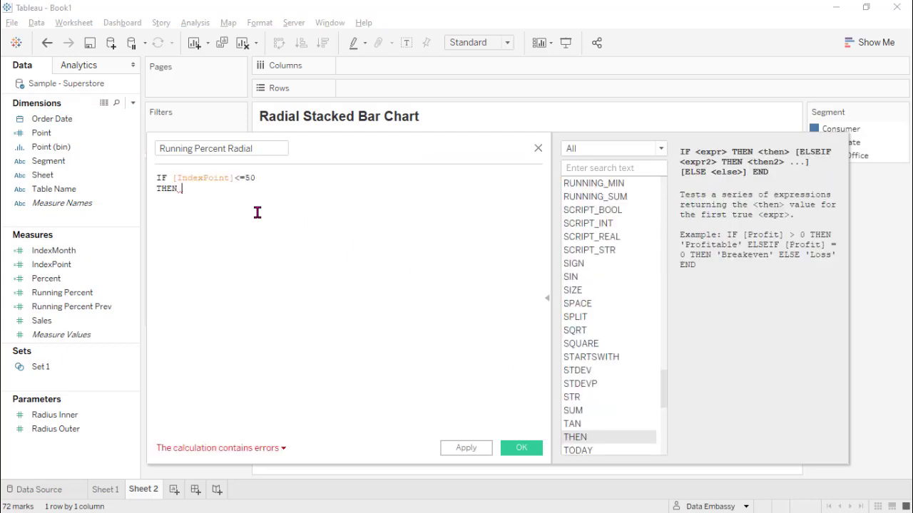
Add the branch ELSE WINDOW_MAX([Running Percent Prev]) and close the formula with END
{"action": "key", "text": "Return"}
{"action": "type", "text": "ELSE wind"}
{"action": "left_click", "coordinate": [266, 281]}
{"action": "type", "text": "runn)"}
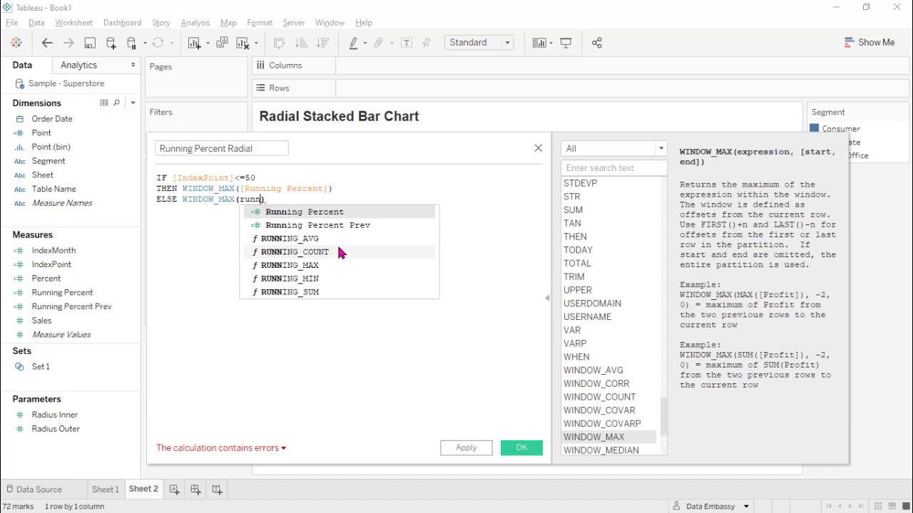
{"action": "left_click", "coordinate": [336, 226]}
{"action": "key", "text": "Right"}
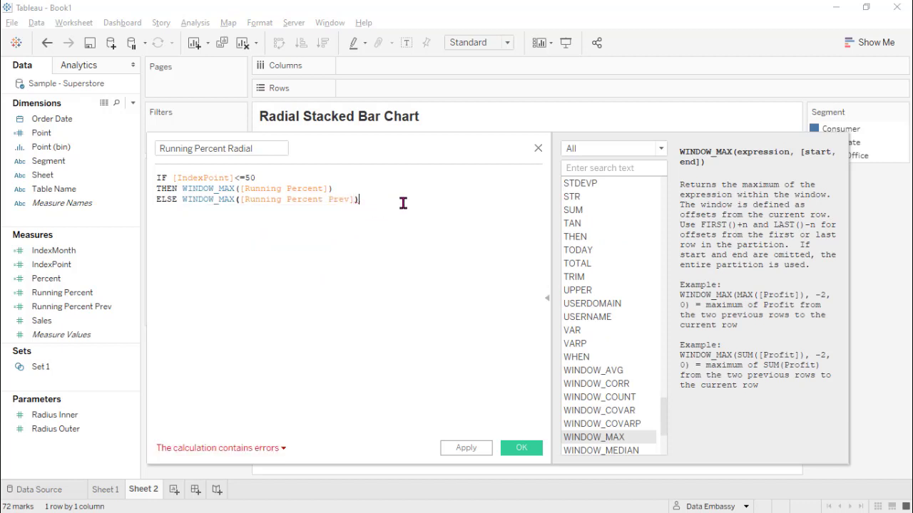
{"action": "key", "text": "Return"}
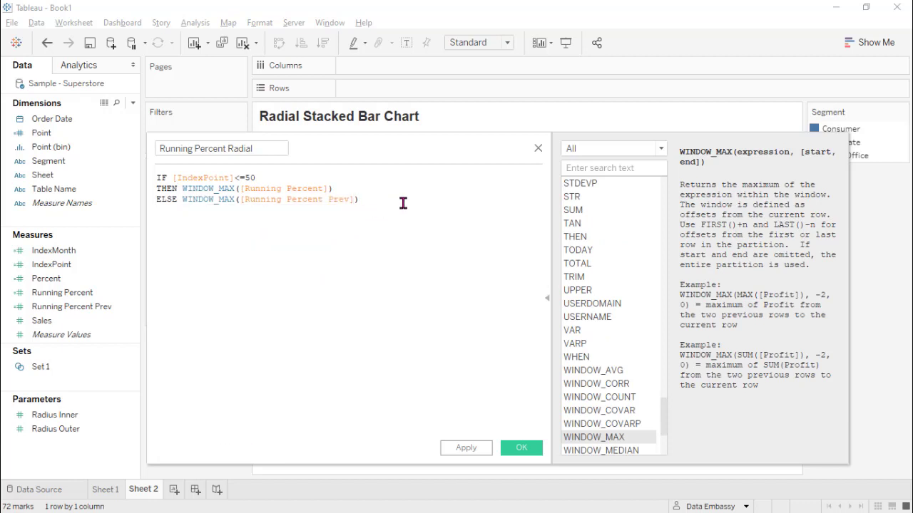
{"action": "type", "text": "en"}
{"action": "key", "text": "Return"}
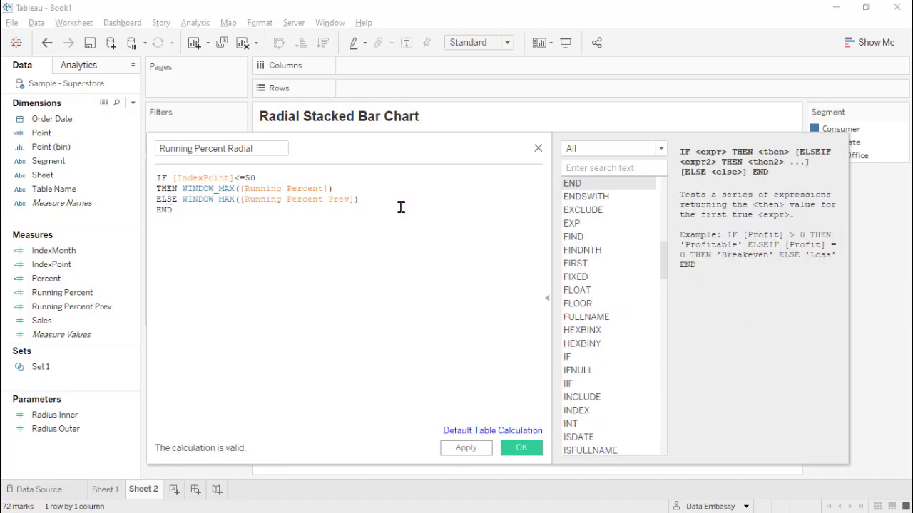
Set the default table calculation to compute along Point (bin) and save the field
{"action": "left_click", "coordinate": [511, 432]}
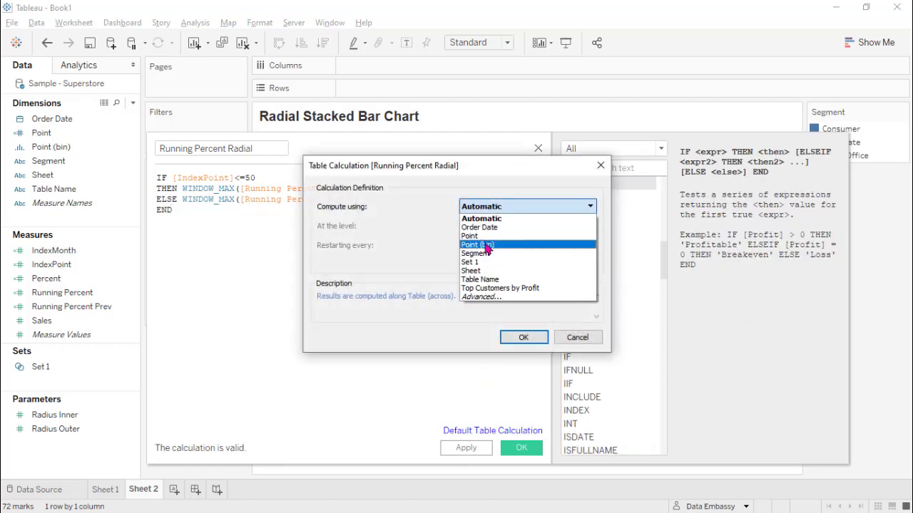
{"action": "left_click", "coordinate": [487, 245]}
{"action": "left_click", "coordinate": [523, 337]}
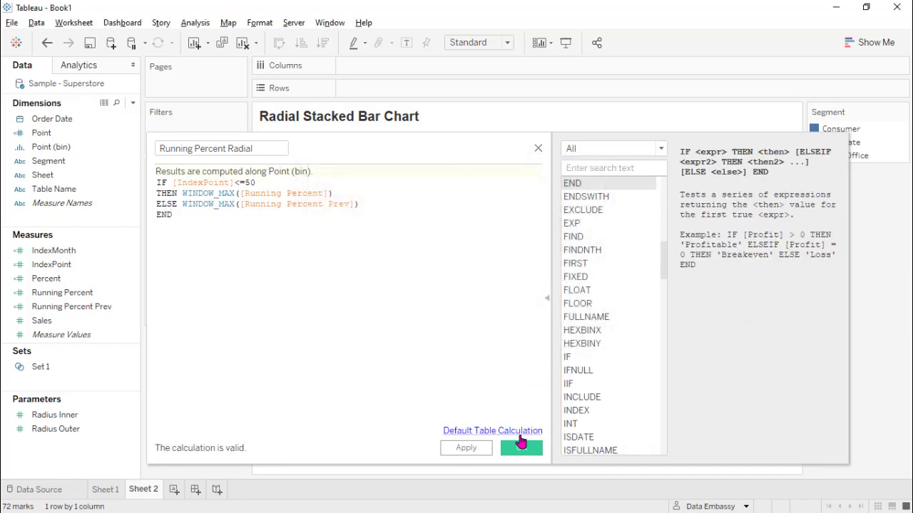
{"action": "left_click", "coordinate": [520, 443]}
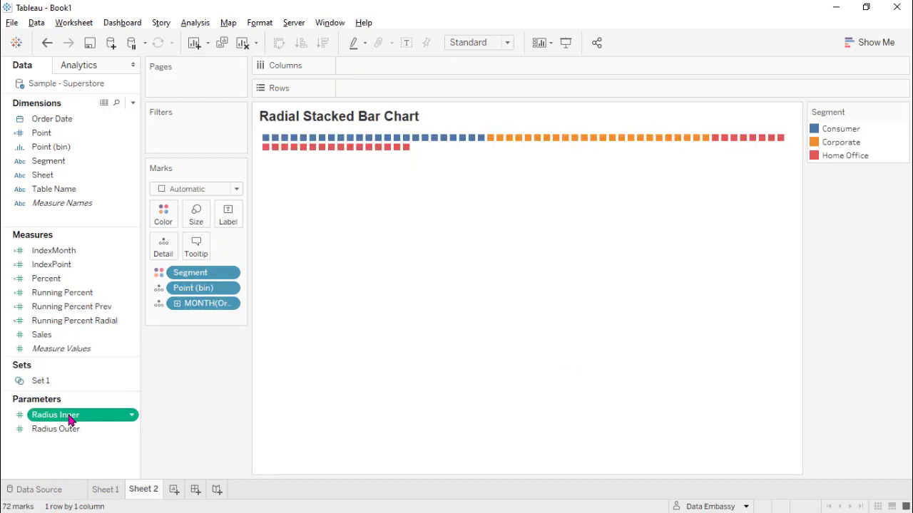
Review the Radius Inner parameter settings and close them without changes
{"action": "right_click", "coordinate": [71, 416]}
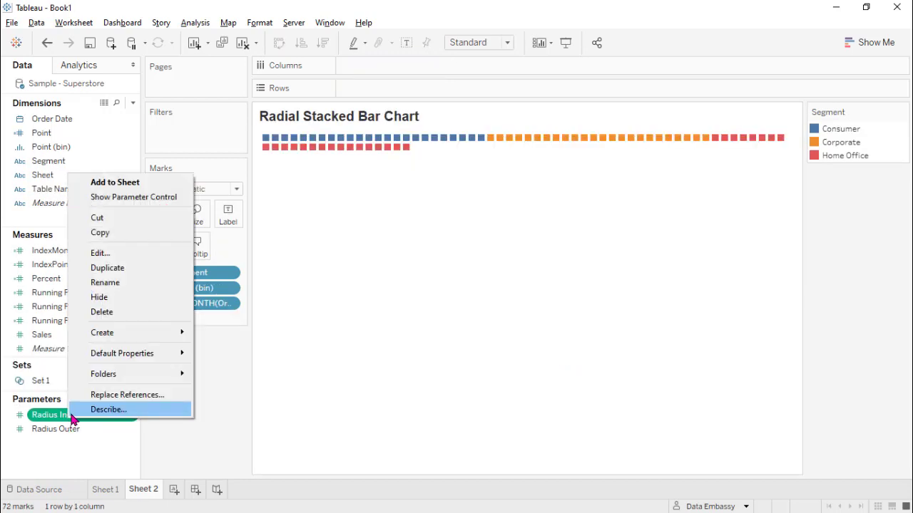
{"action": "left_click", "coordinate": [100, 254]}
{"action": "left_click_drag", "start_coordinate": [451, 130], "coordinate": [472, 168]}
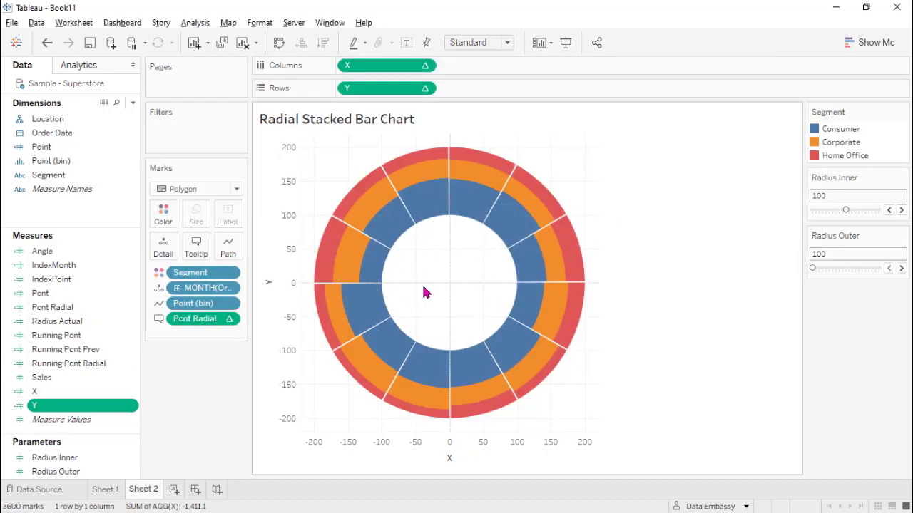
{"action": "mouse_move", "coordinate": [449, 220]}
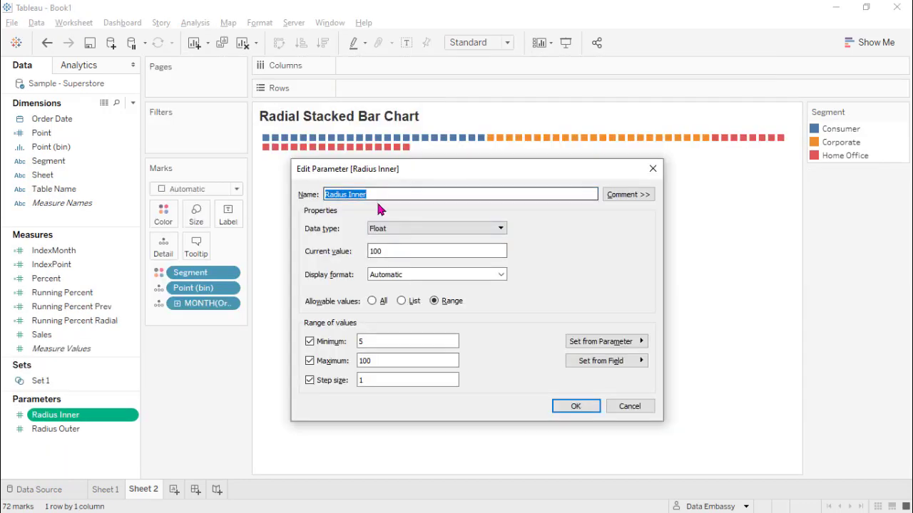
{"action": "left_click", "coordinate": [630, 406]}
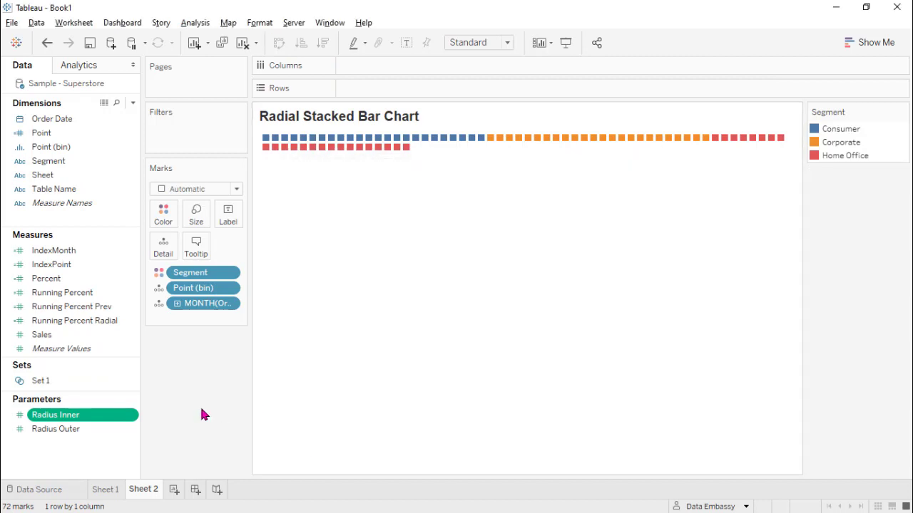
Show parameter controls for both Radius Inner and Radius Outer beside the view
{"action": "left_click", "coordinate": [135, 415]}
{"action": "left_click", "coordinate": [167, 191]}
{"action": "left_click", "coordinate": [135, 430]}
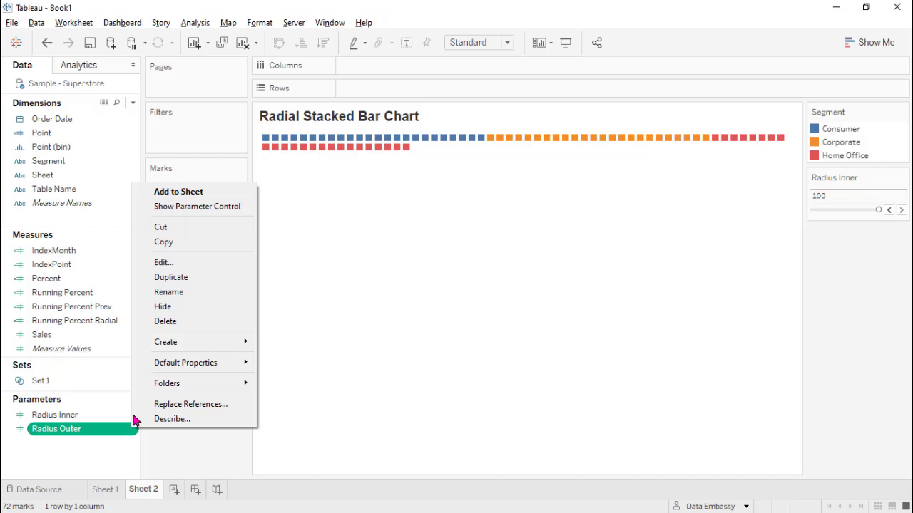
{"action": "left_click", "coordinate": [178, 206]}
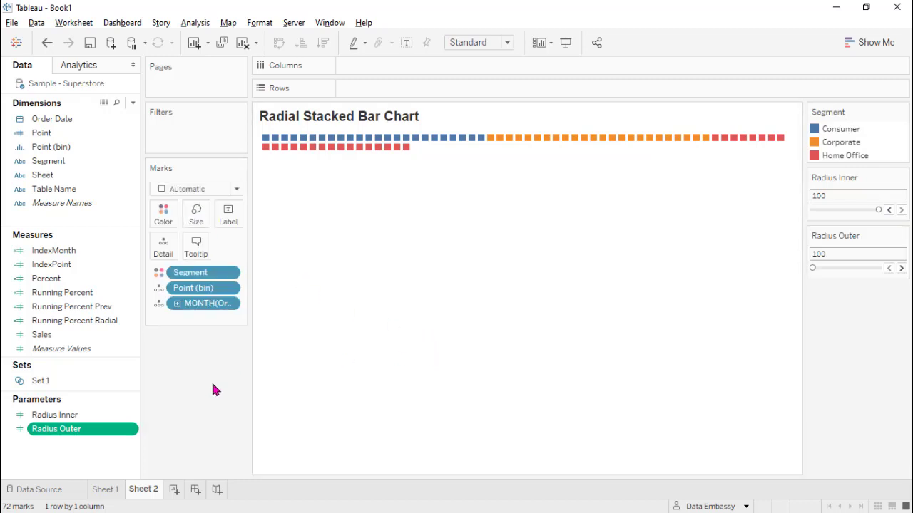
Create a calculated field named Radius: [Radius Inner]+[Radius Outer]*[Running Percent Radial]
{"action": "right_click", "coordinate": [75, 307]}
{"action": "left_click", "coordinate": [119, 316]}
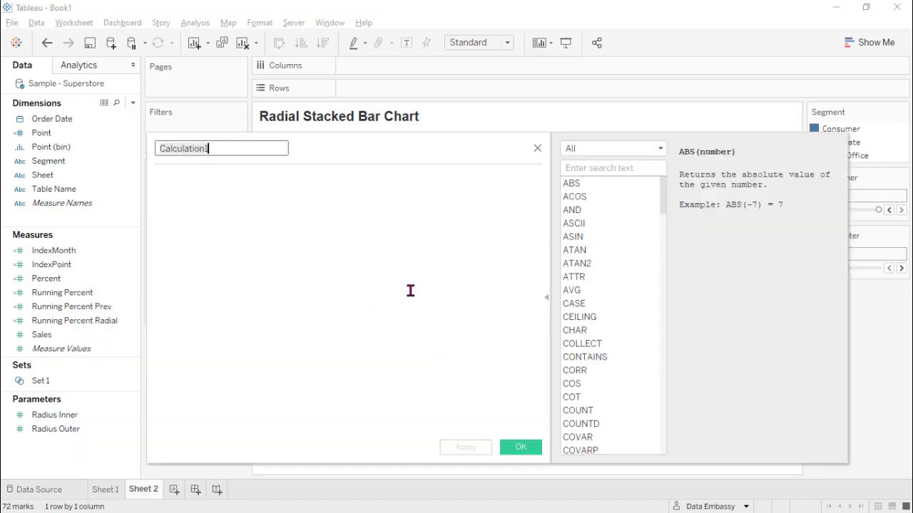
{"action": "type", "text": "Radius"}
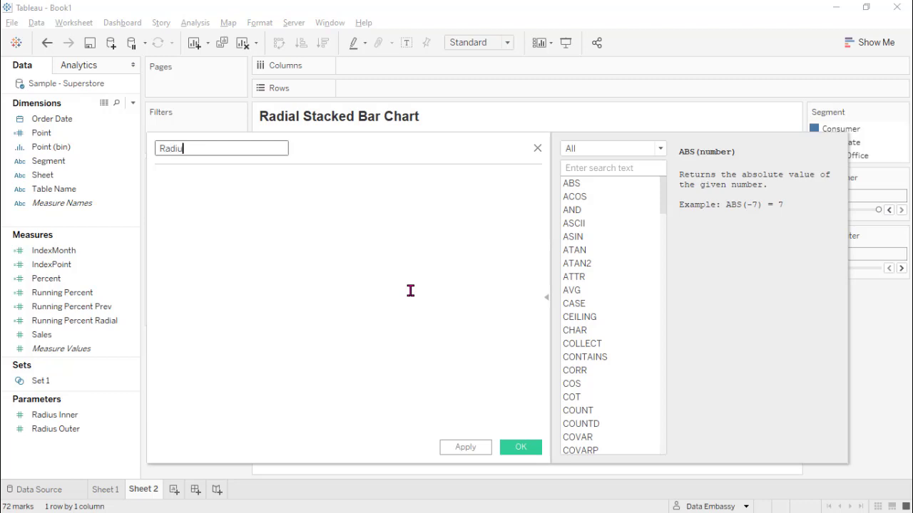
{"action": "key", "text": "Tab"}
{"action": "type", "text": "radi"}
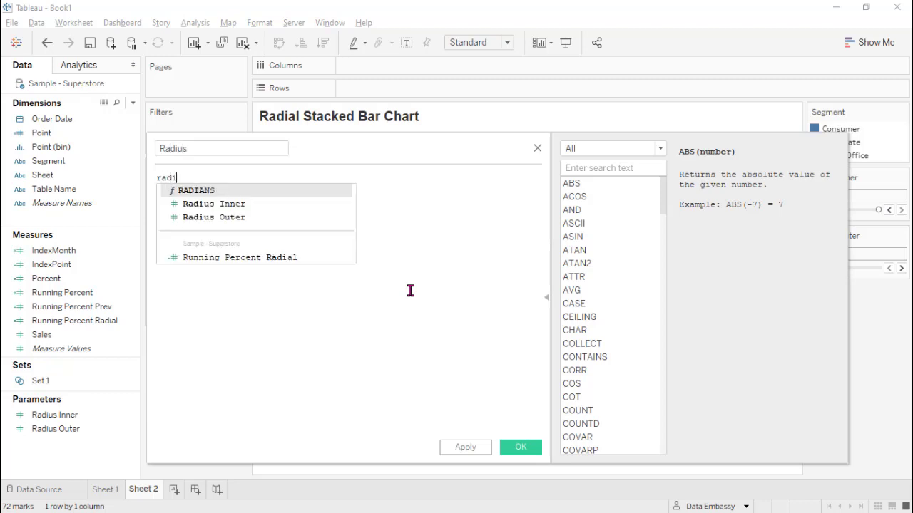
{"action": "left_click", "coordinate": [274, 205]}
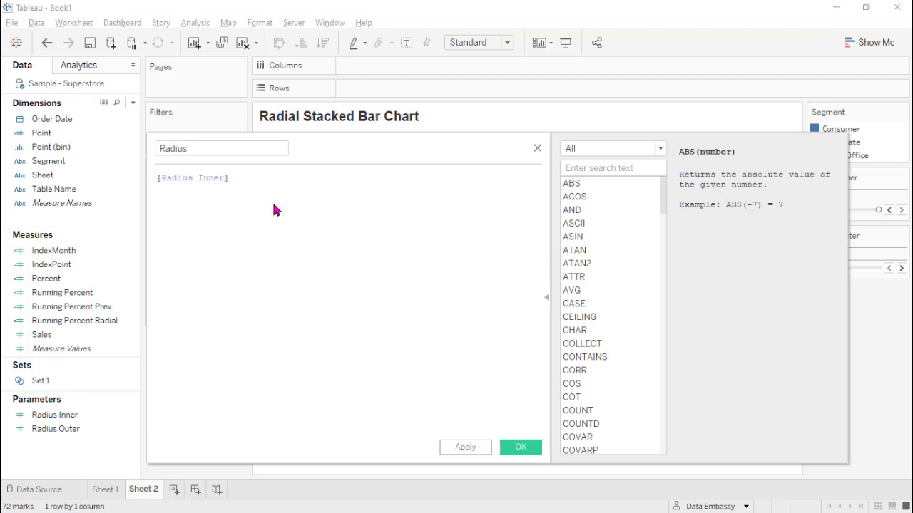
{"action": "type", "text": "+radius"}
{"action": "key", "text": "BackSpace"}
{"action": "key", "text": "BackSpace"}
{"action": "key", "text": "BackSpace"}
{"action": "left_click", "coordinate": [278, 223]}
{"action": "type", "text": "*runn"}
{"action": "left_click", "coordinate": [396, 216]}
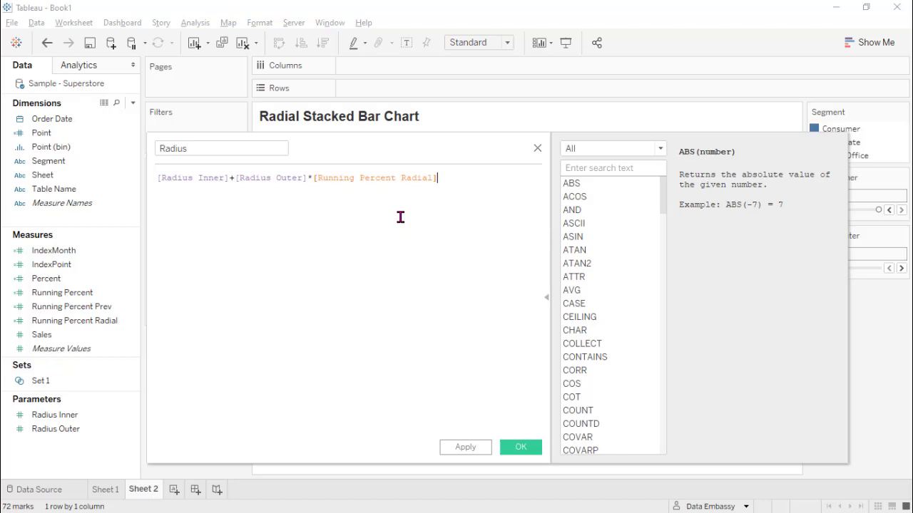
{"action": "left_click", "coordinate": [520, 447]}
Create an Angle field starting with an IF comparison on IndexPoint that returns IndexPoint
{"action": "right_click", "coordinate": [93, 305]}
{"action": "left_click", "coordinate": [139, 317]}
{"action": "type", "text": "An"}
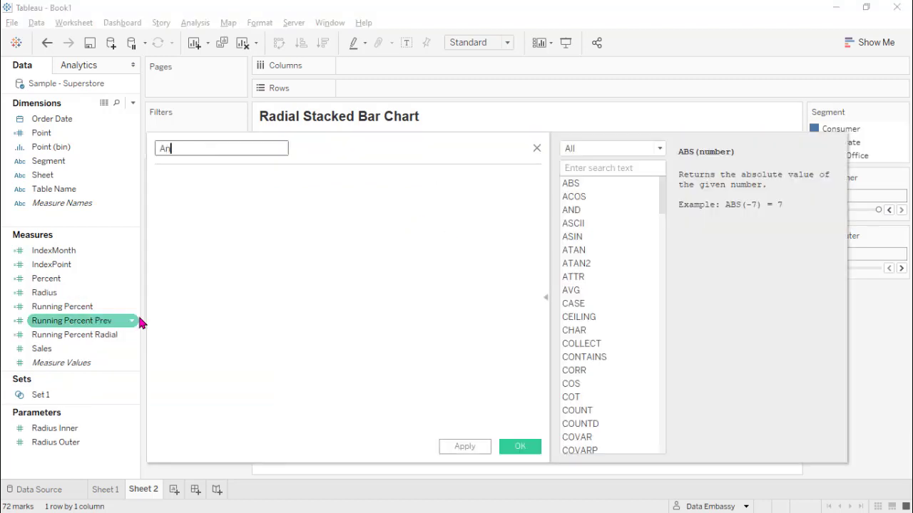
{"action": "type", "text": "gle"}
{"action": "key", "text": "Tab"}
{"action": "type", "text": "IF inde"}
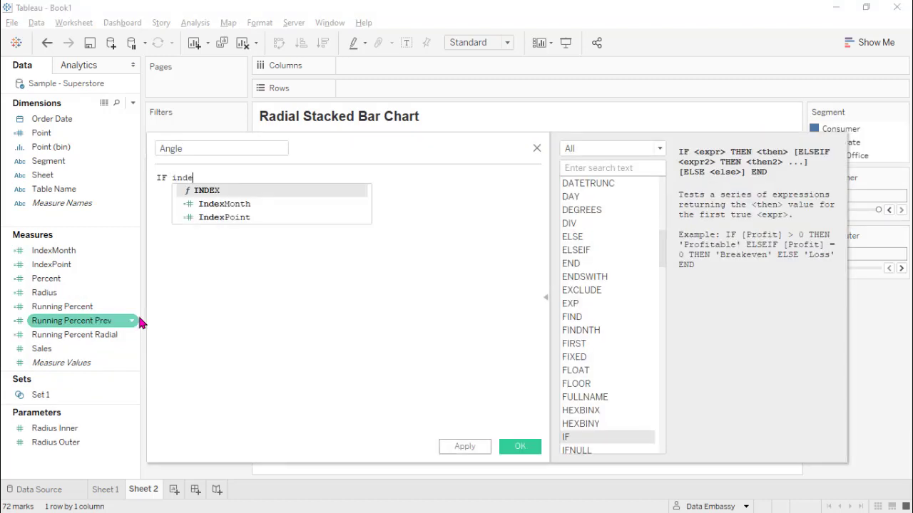
{"action": "key", "text": "Down"}
{"action": "key", "text": "Down"}
{"action": "key", "text": "Return"}
{"action": "type", "text": "<=50"}
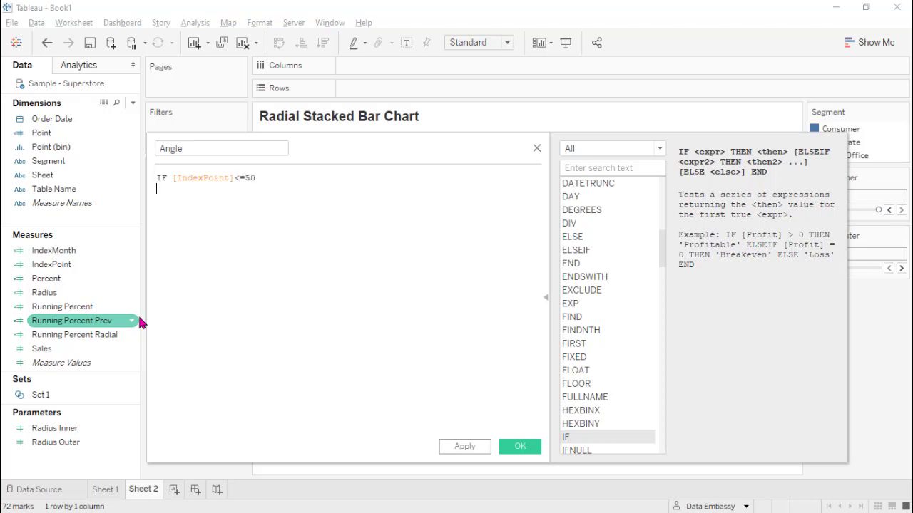
{"action": "type", "text": "THEN index"}
{"action": "key", "text": "Down"}
{"action": "key", "text": "Down"}
{"action": "key", "text": "Return"}
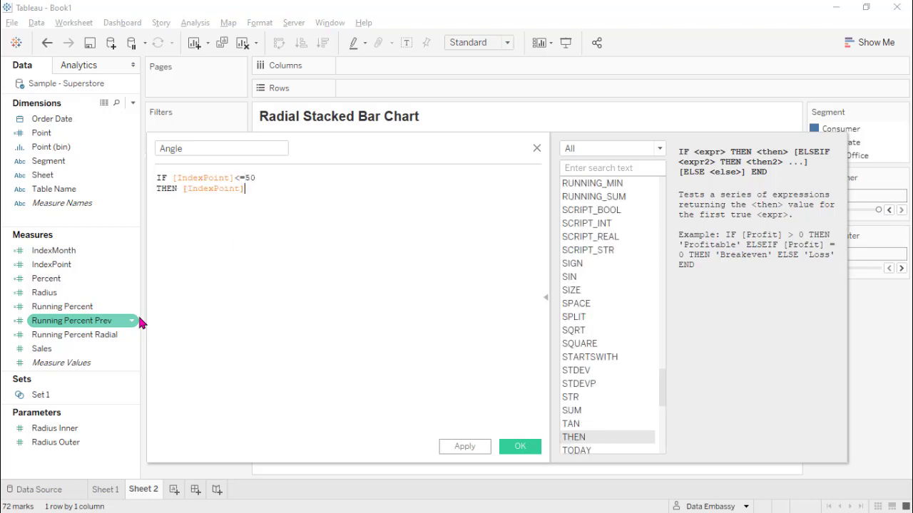
Add ELSE 100-[IndexPoint] and close the IF with END/5
{"action": "type", "text": "e"}
{"action": "key", "text": "Down"}
{"action": "key", "text": "Return"}
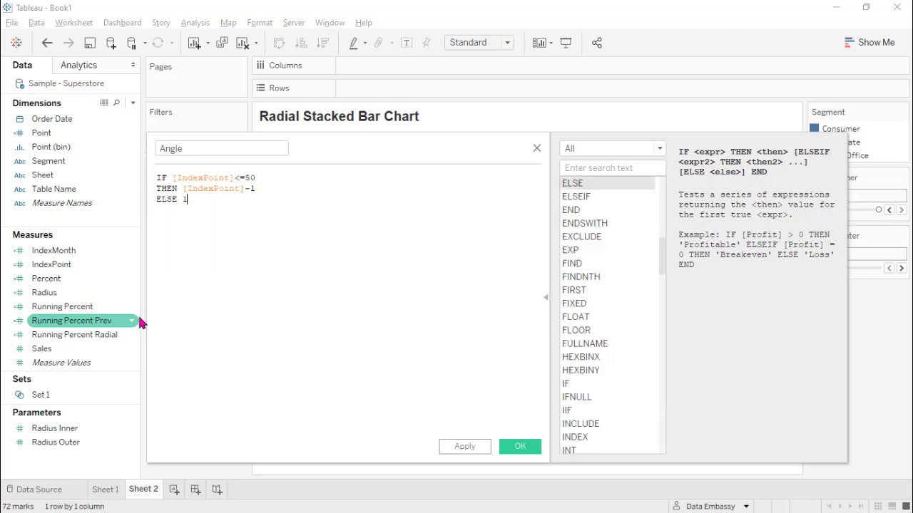
{"action": "type", "text": "100-index"}
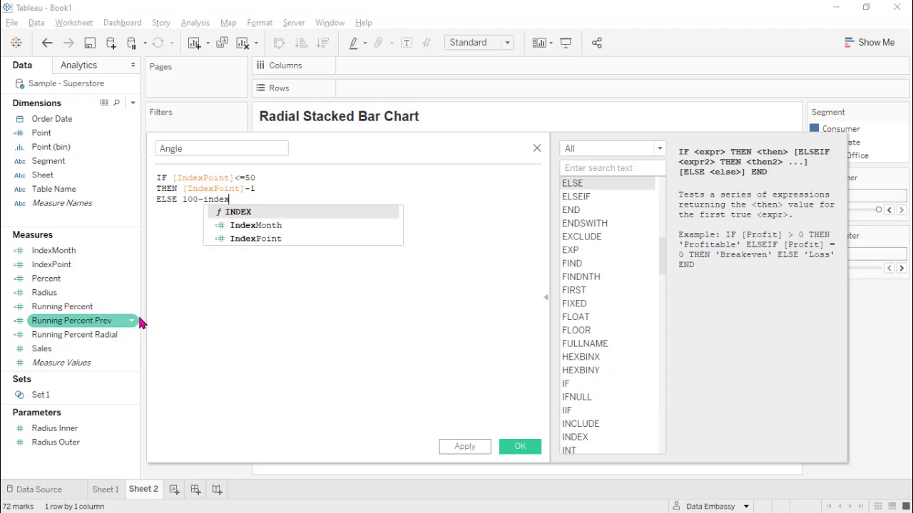
{"action": "key", "text": "Down"}
{"action": "key", "text": "Down"}
{"action": "key", "text": "Return"}
{"action": "key", "text": "Return"}
{"action": "type", "text": "END"}
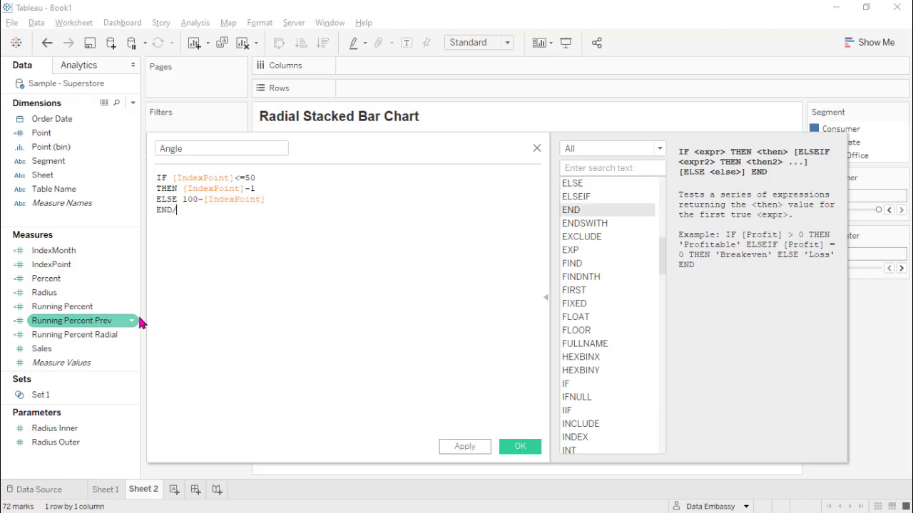
{"action": "type", "text": "/50"}
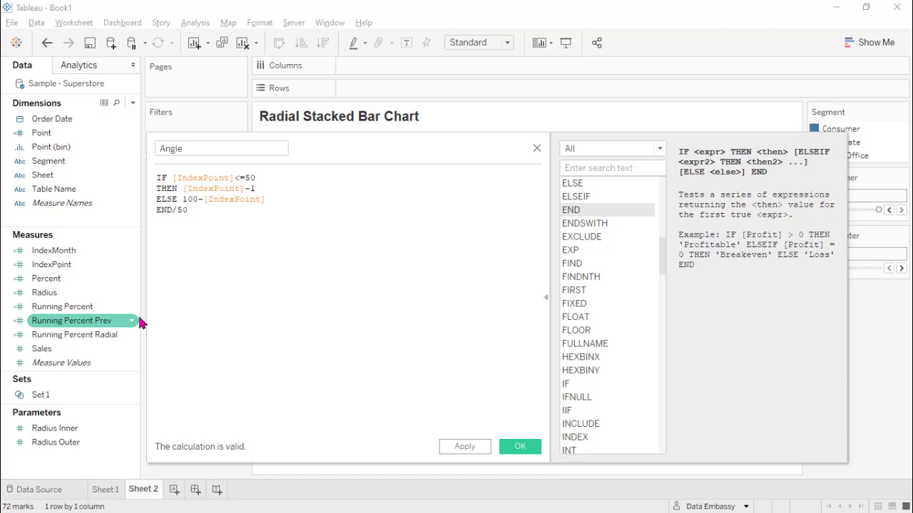
Add +[IndexMonth]-1, wrap the expression in parentheses, multiply by 3.1415926/6, and save Angle
{"action": "key", "text": "Return"}
{"action": "type", "text": "+"}
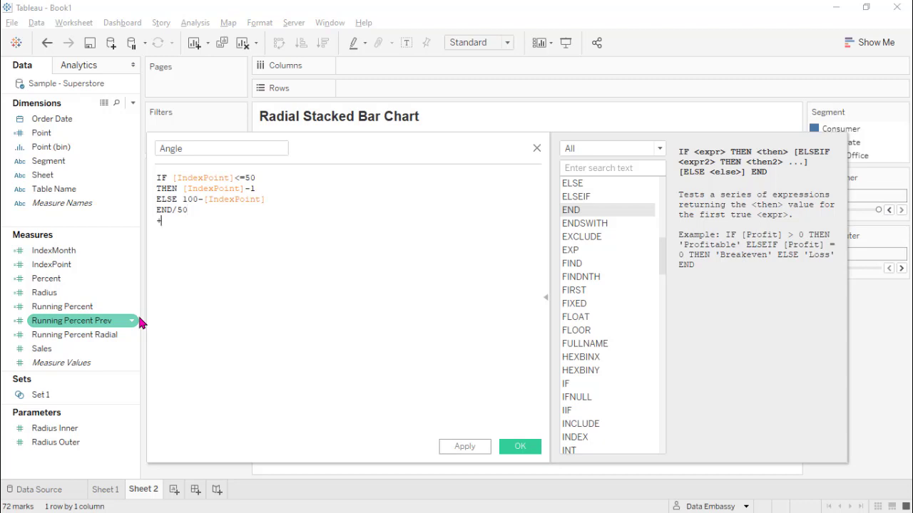
{"action": "type", "text": "[IndexMonth]-"}
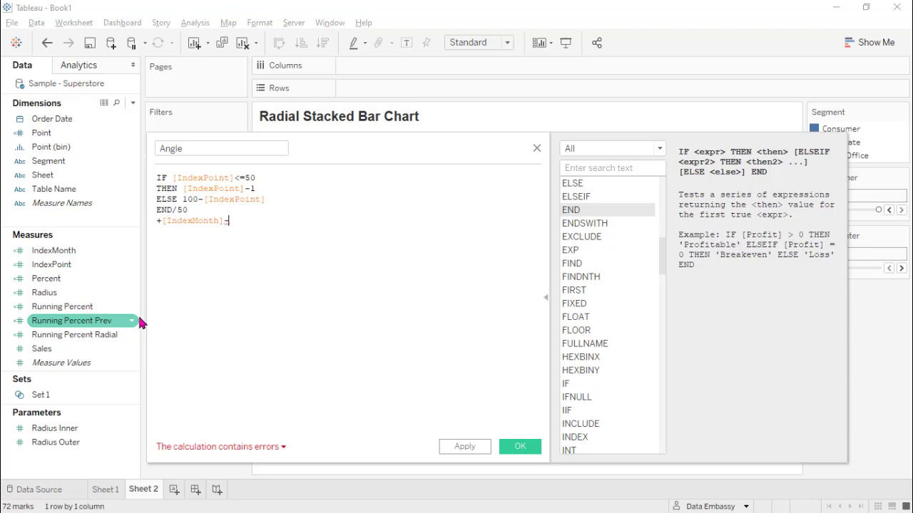
{"action": "type", "text": "1"}
{"action": "key", "text": "Return"}
{"action": "type", "text": ")"}
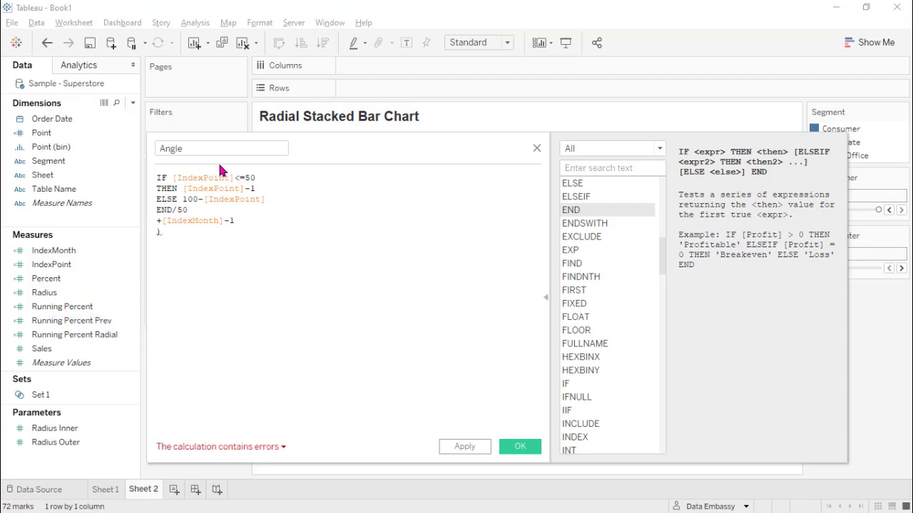
{"action": "left_click", "coordinate": [157, 177]}
{"action": "type", "text": "("}
{"action": "left_click", "coordinate": [217, 245]}
{"action": "type", "text": "*3.1415926/6"}
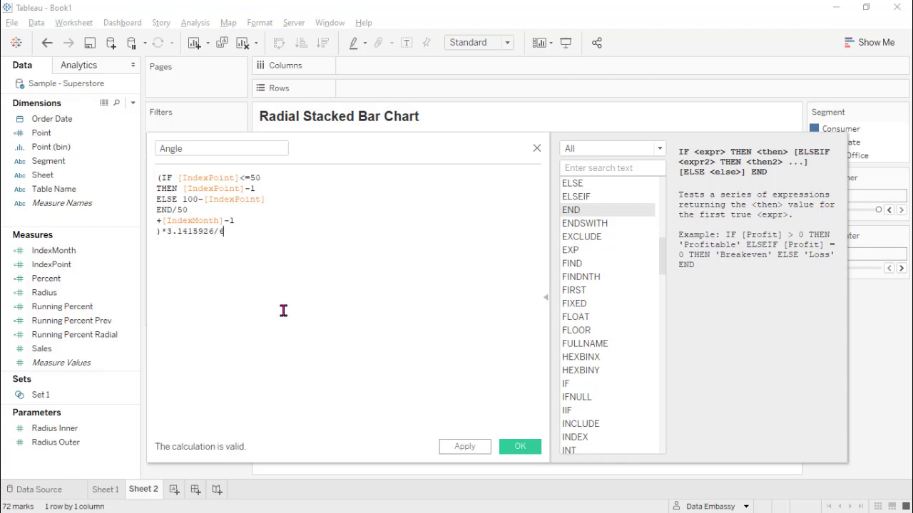
{"action": "left_click", "coordinate": [520, 447]}
Create an X calculated field as SIN([Angle])*[Radius]
{"action": "right_click", "coordinate": [89, 469]}
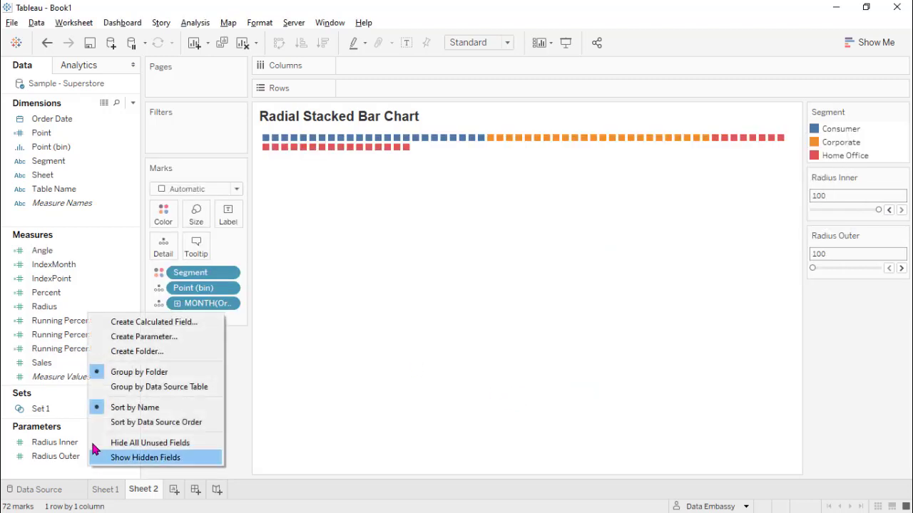
{"action": "left_click", "coordinate": [113, 316]}
{"action": "type", "text": "X"}
{"action": "left_click", "coordinate": [368, 285]}
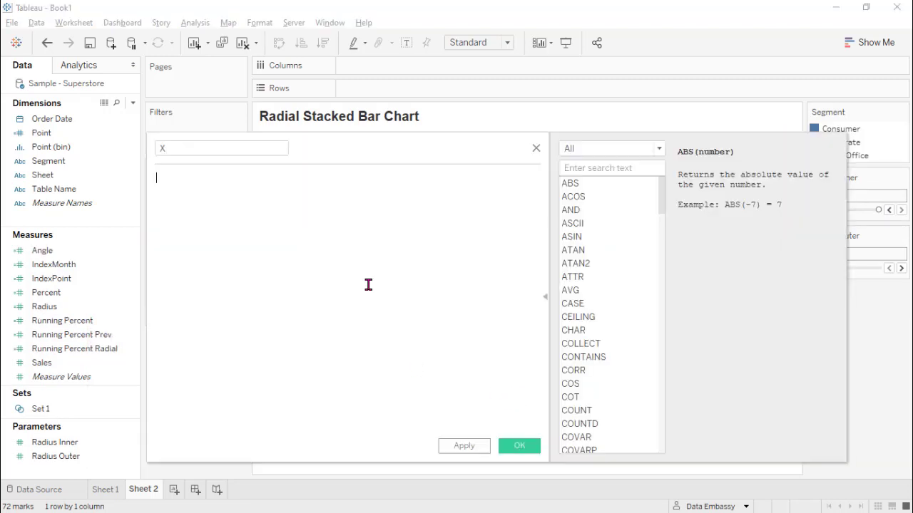
{"action": "type", "text": "SIN("}
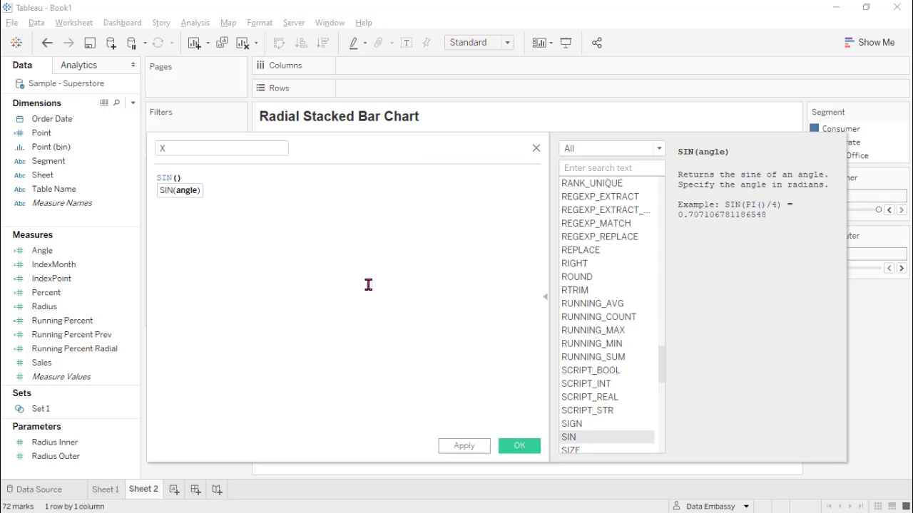
{"action": "type", "text": "ang"}
{"action": "key", "text": "Return"}
{"action": "type", "text": "*ra"}
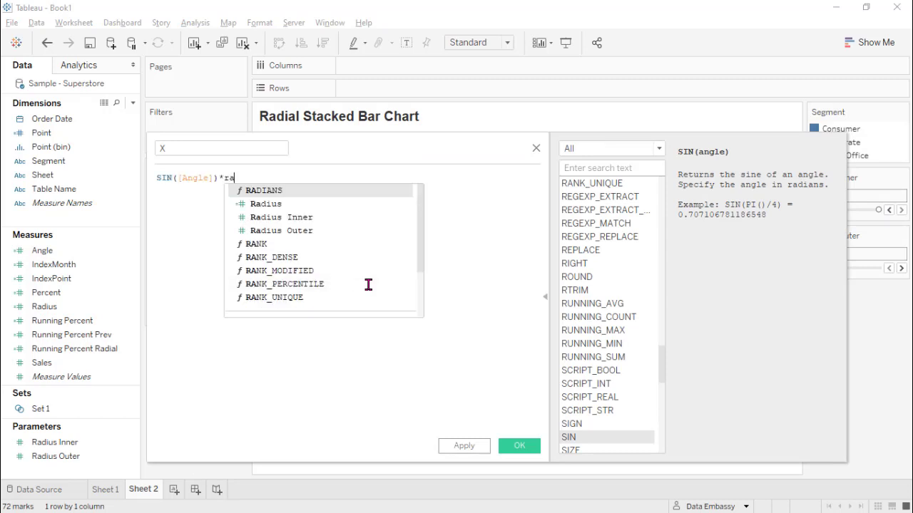
{"action": "type", "text": "diu"}
{"action": "key", "text": "Return"}
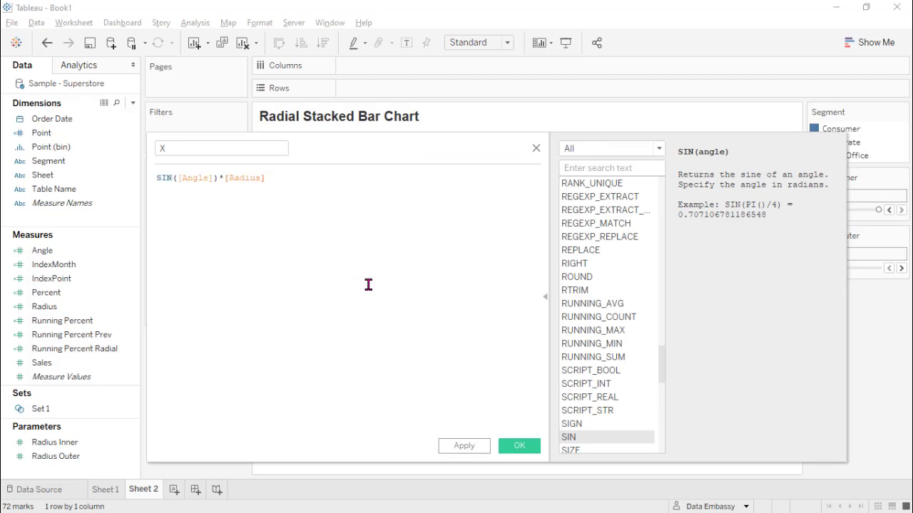
{"action": "left_click", "coordinate": [520, 446]}
Duplicate X, rename the copy to Y, and select SIN in its formula
{"action": "right_click", "coordinate": [65, 377]}
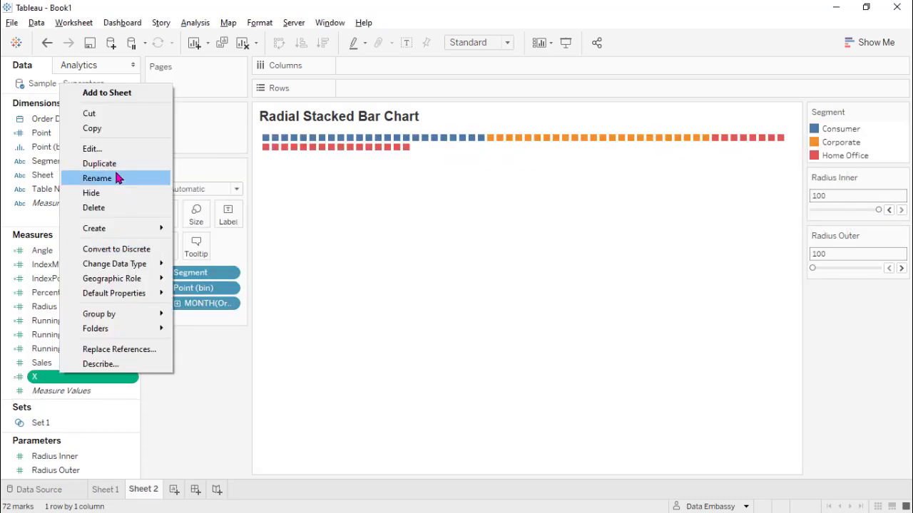
{"action": "left_click", "coordinate": [114, 164]}
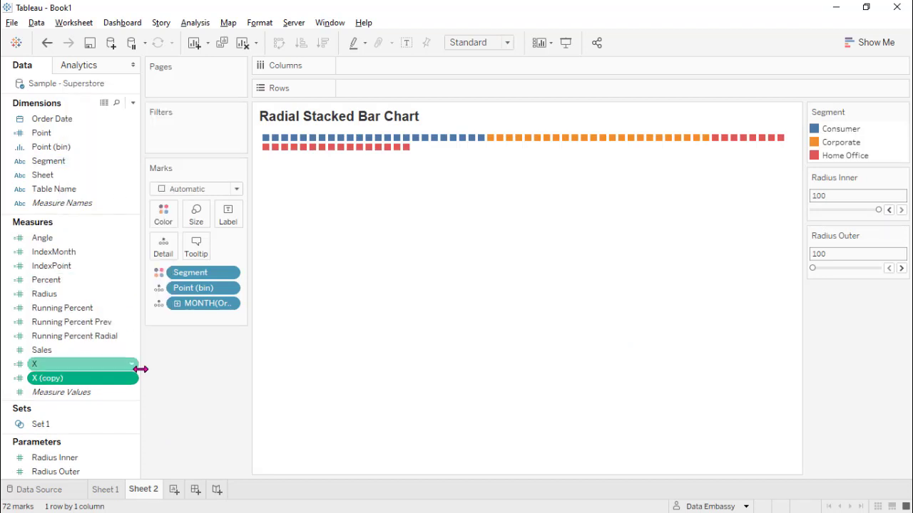
{"action": "right_click", "coordinate": [135, 379]}
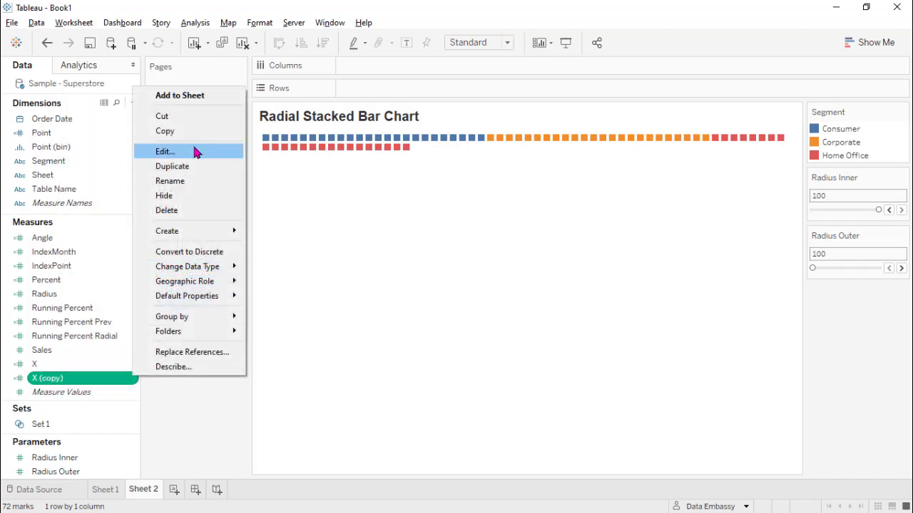
{"action": "left_click", "coordinate": [195, 150]}
{"action": "triple_click", "coordinate": [216, 148]}
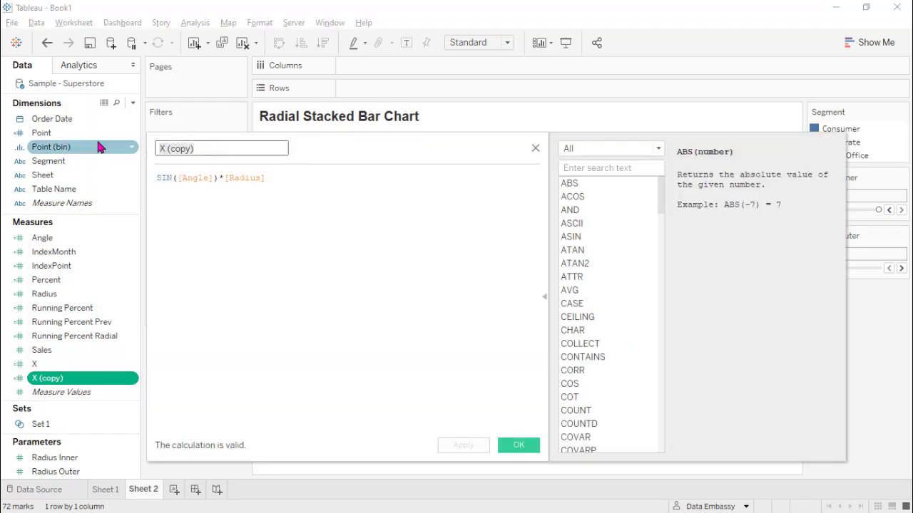
{"action": "type", "text": "Y"}
{"action": "double_click", "coordinate": [163, 177]}
Change SIN to COS and save Y, then place X on Columns and Y on Rows
{"action": "type", "text": "COS"}
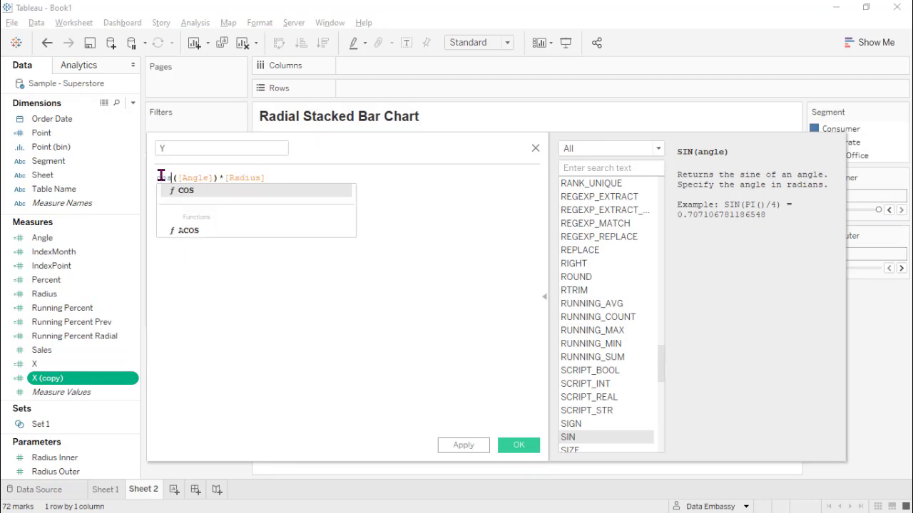
{"action": "left_click", "coordinate": [518, 446]}
{"action": "mouse_move", "coordinate": [99, 365]}
{"action": "left_mouse_down"}
{"action": "mouse_move", "coordinate": [465, 60]}
{"action": "mouse_move", "coordinate": [421, 67]}
{"action": "left_mouse_up"}
{"action": "mouse_move", "coordinate": [86, 378]}
{"action": "left_mouse_down"}
{"action": "mouse_move", "coordinate": [174, 369]}
{"action": "mouse_move", "coordinate": [393, 95]}
{"action": "mouse_move", "coordinate": [369, 93]}
{"action": "left_mouse_up"}
Draw Polygon marks with Point (bin) on Path and bring up X's table calculation settings
{"action": "left_click", "coordinate": [197, 189]}
{"action": "left_click", "coordinate": [182, 372]}
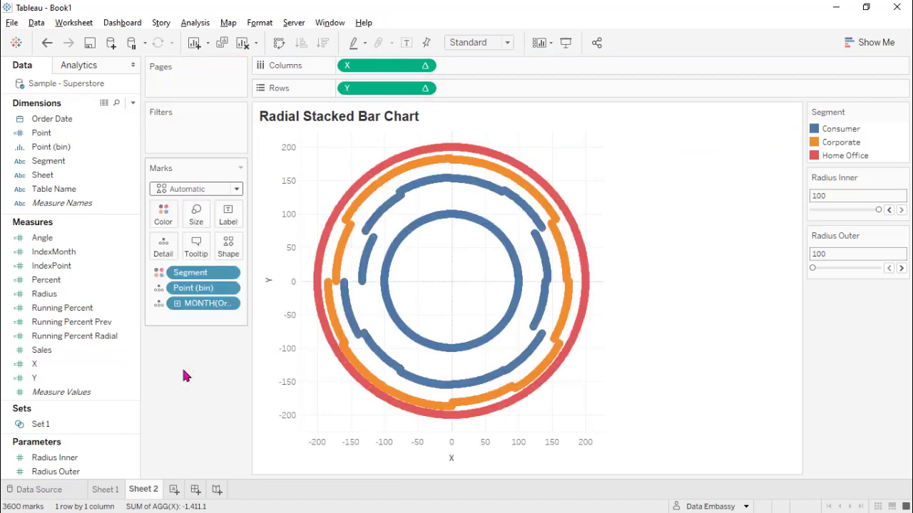
{"action": "left_click_drag", "start_coordinate": [176, 292], "coordinate": [227, 248]}
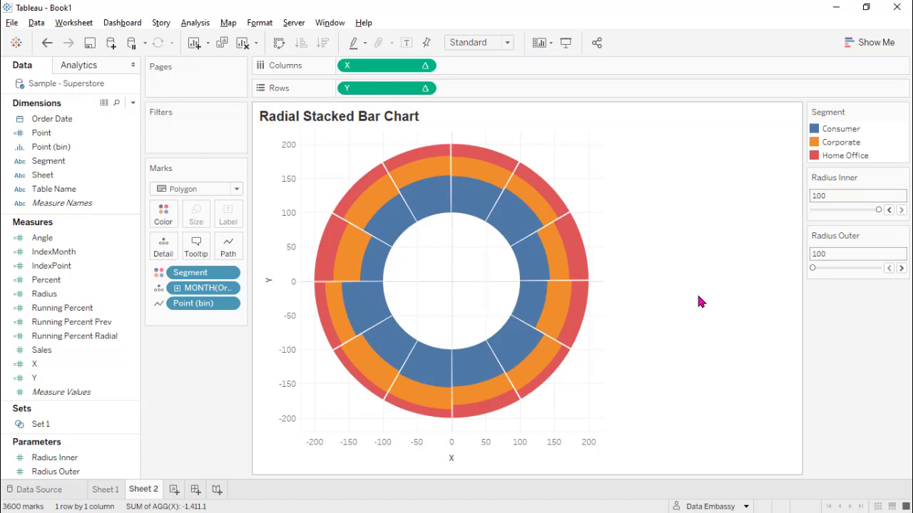
{"action": "left_click", "coordinate": [424, 66]}
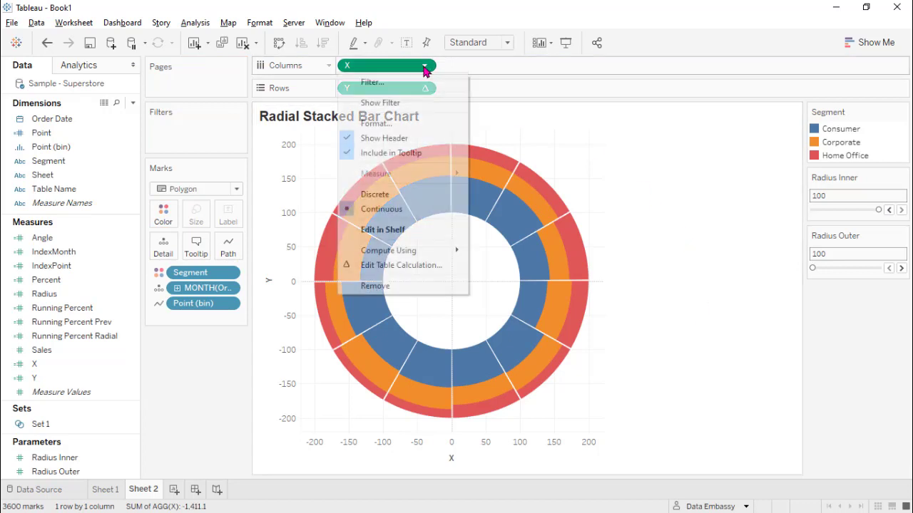
{"action": "left_click", "coordinate": [395, 265]}
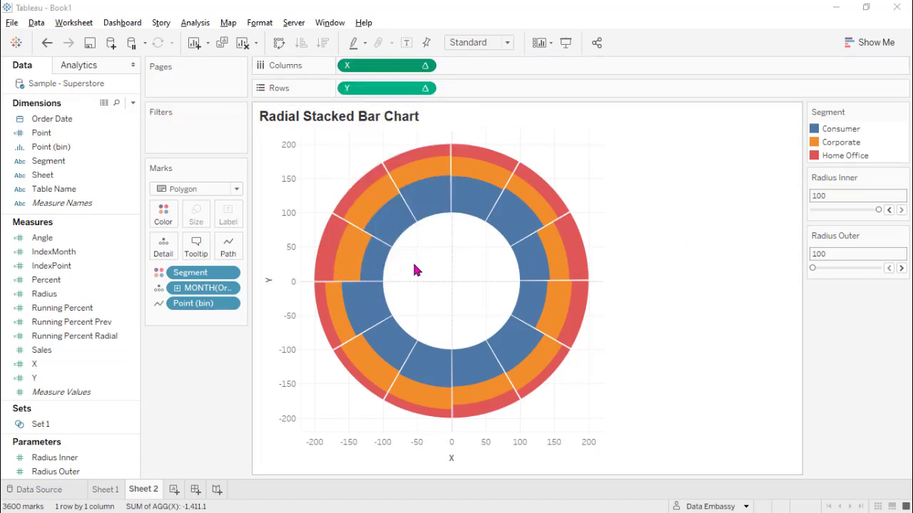
{"action": "left_click_drag", "start_coordinate": [454, 99], "coordinate": [704, 109]}
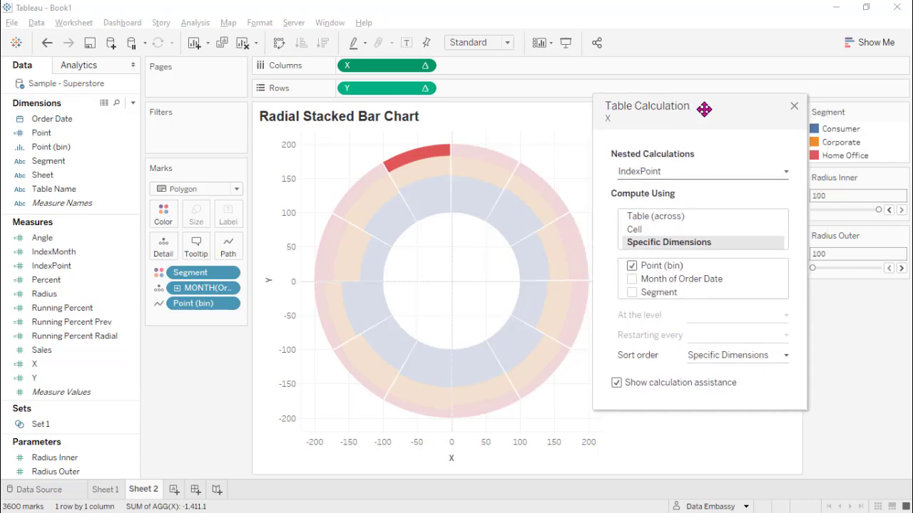
Check Compute Using for IndexPoint, IndexMonth, Running Percent Radial, Running Percent and Running Percent Prev, then close
{"action": "left_click", "coordinate": [708, 172]}
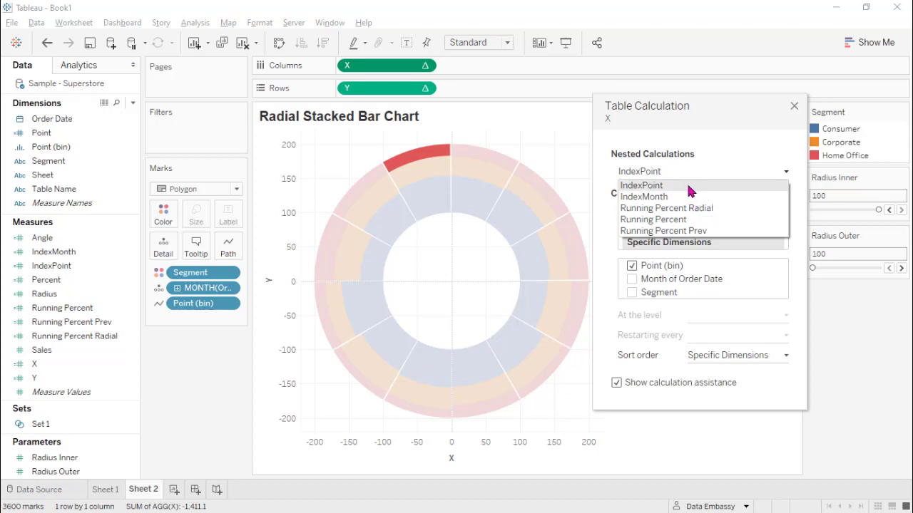
{"action": "left_click", "coordinate": [689, 187]}
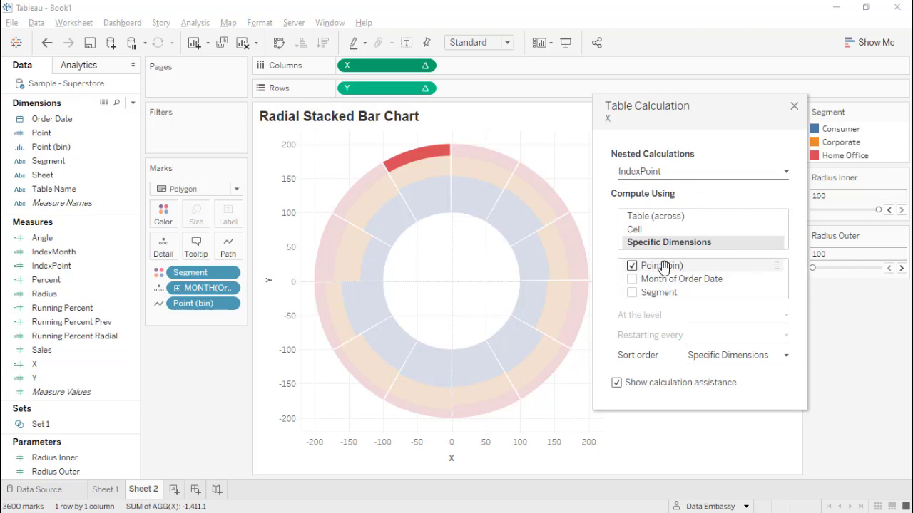
{"action": "left_click", "coordinate": [702, 168]}
{"action": "left_click", "coordinate": [689, 193]}
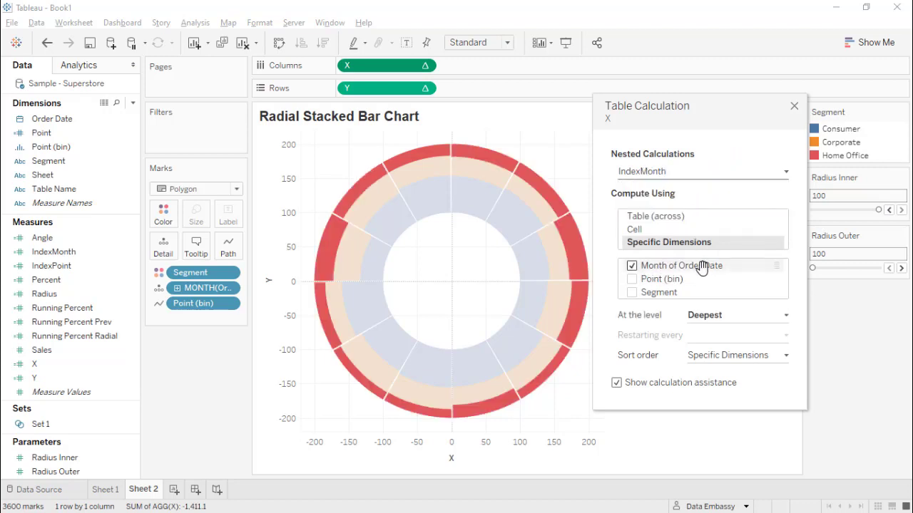
{"action": "left_click", "coordinate": [664, 171]}
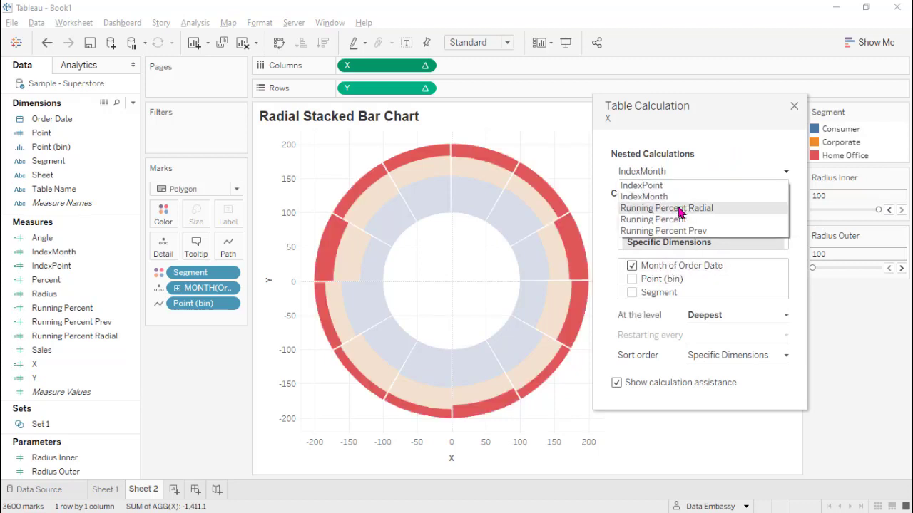
{"action": "left_click", "coordinate": [679, 207]}
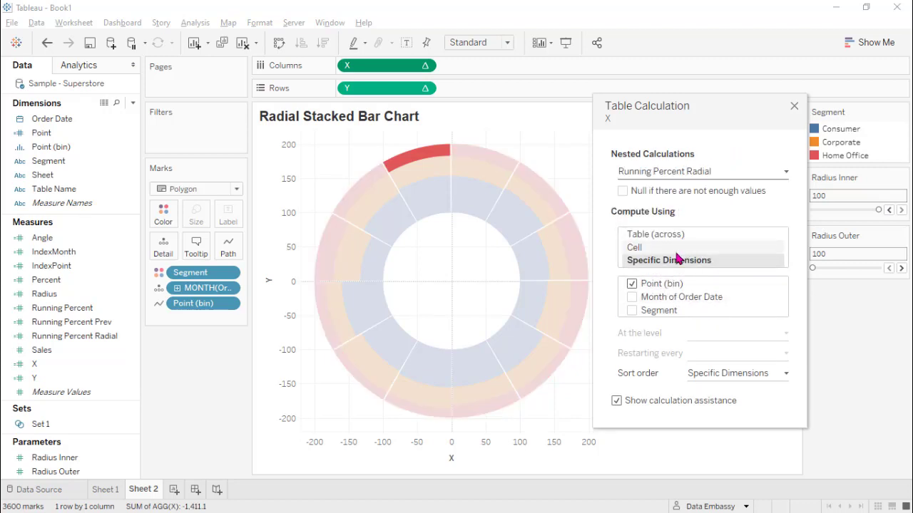
{"action": "left_click", "coordinate": [663, 171]}
{"action": "left_click", "coordinate": [683, 187]}
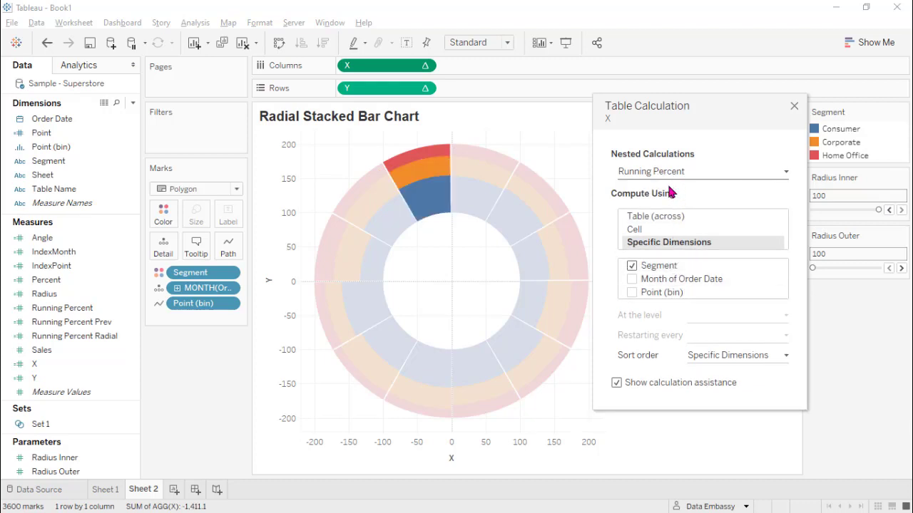
{"action": "left_click", "coordinate": [663, 171]}
{"action": "left_click", "coordinate": [667, 184]}
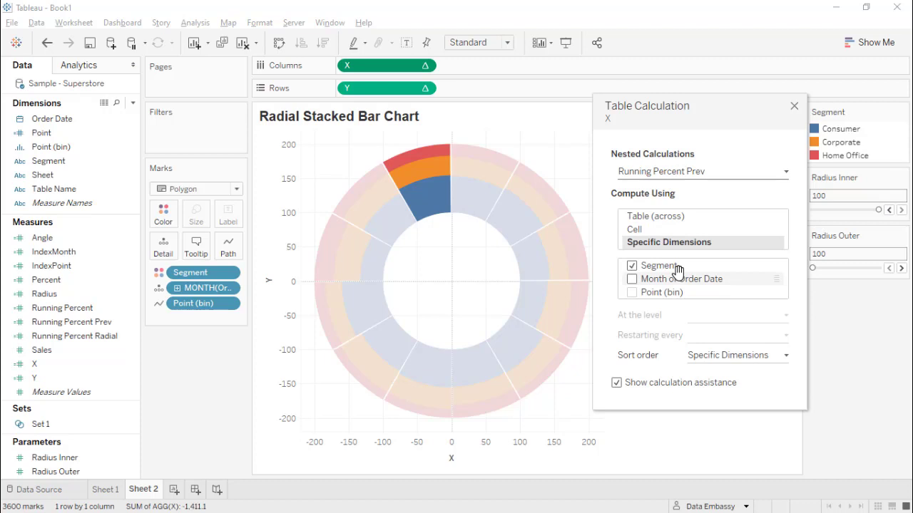
{"action": "left_click", "coordinate": [794, 106]}
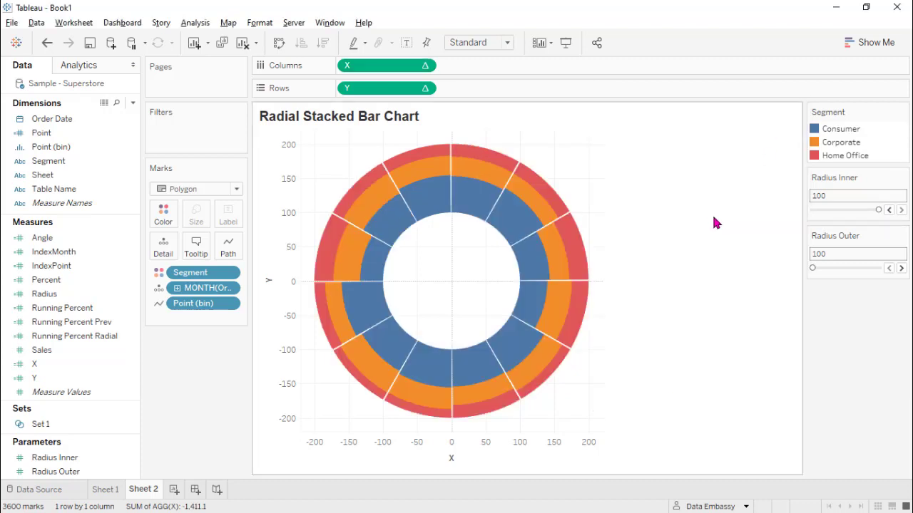